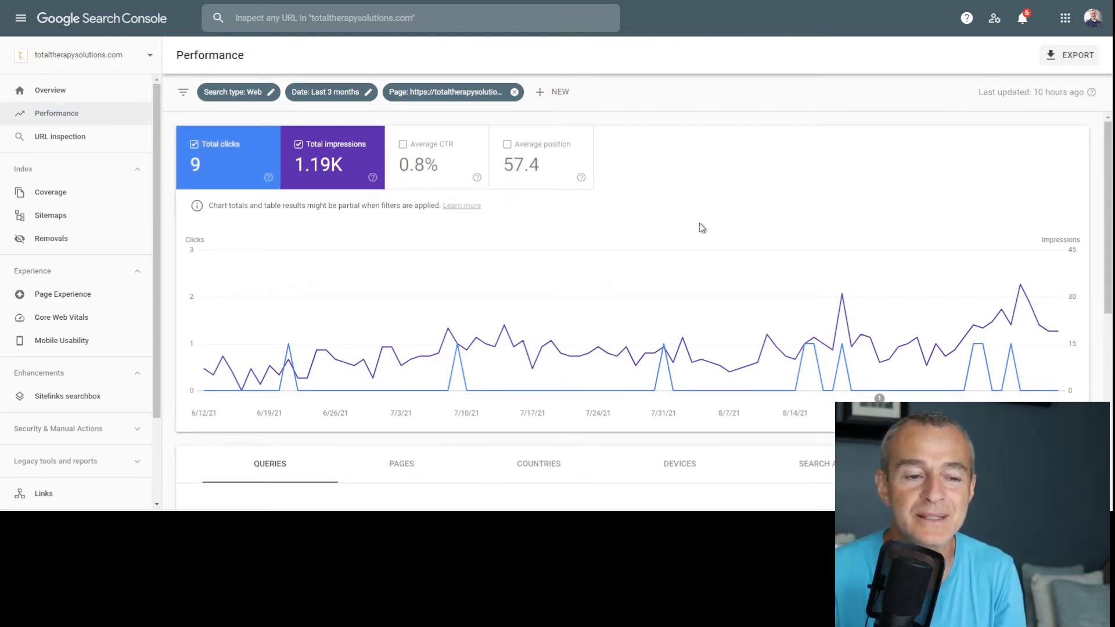
Step: Set the page performance report's date range to the last 12 months
scroll(699, 225, "down", 4)
scroll(699, 230, "up", 2)
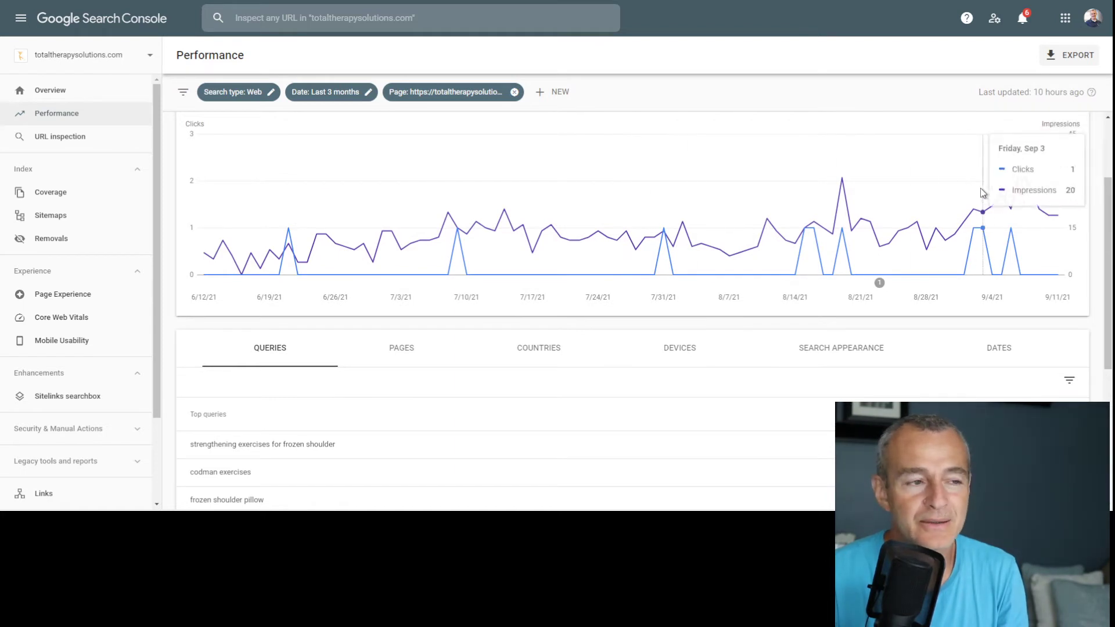
scroll(979, 192, "up", 1)
scroll(343, 114, "up", 1)
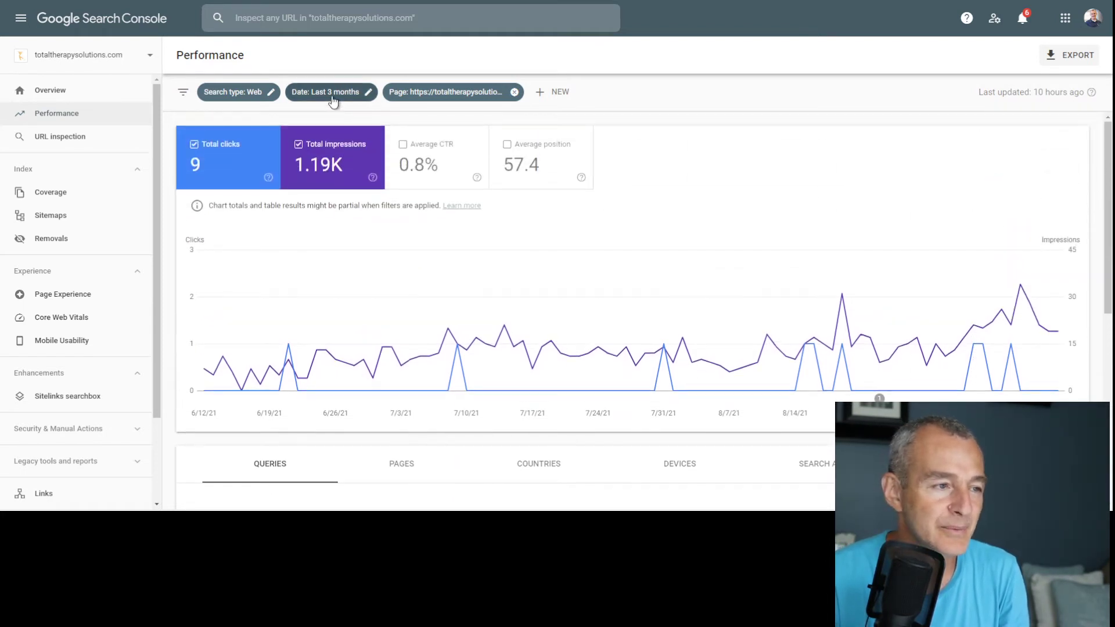
left_click(332, 94)
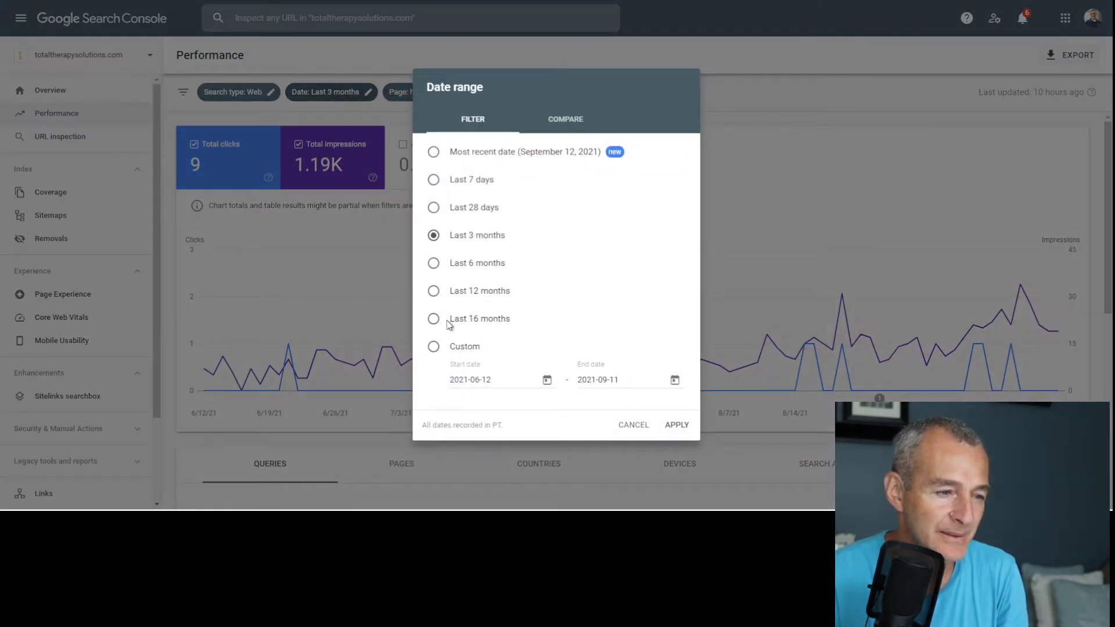
left_click(466, 290)
left_click(674, 425)
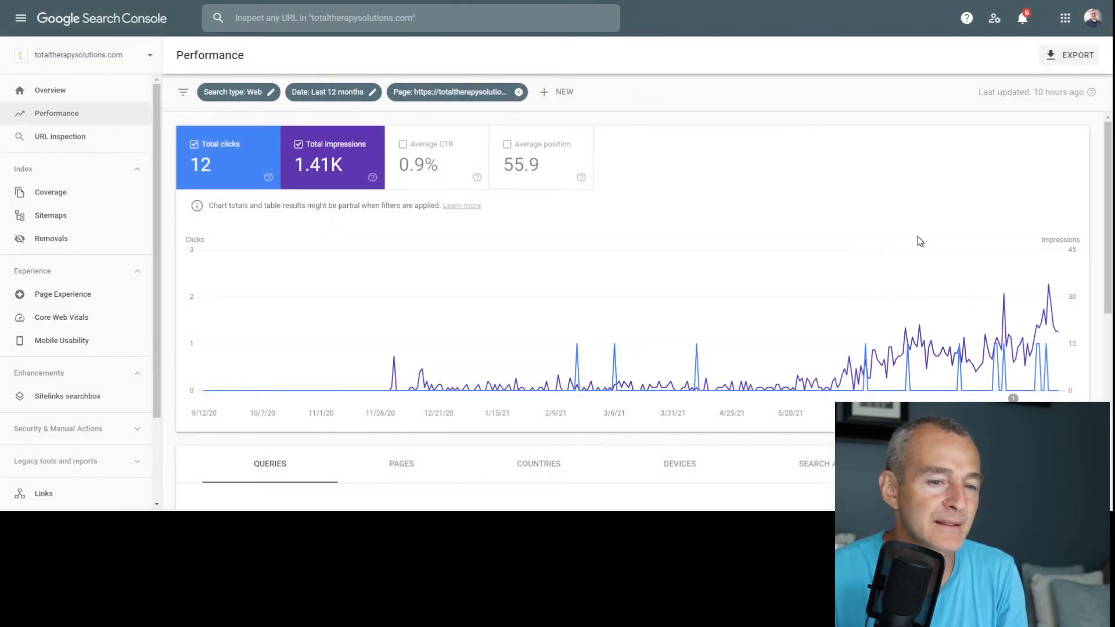
Step: Sort the top queries by impressions and highlight "frozen shoulder pillow", "frozen shoulder stretches" and "physical therapy exercises for frozen shoulder" in turn
mouse_move(394, 372)
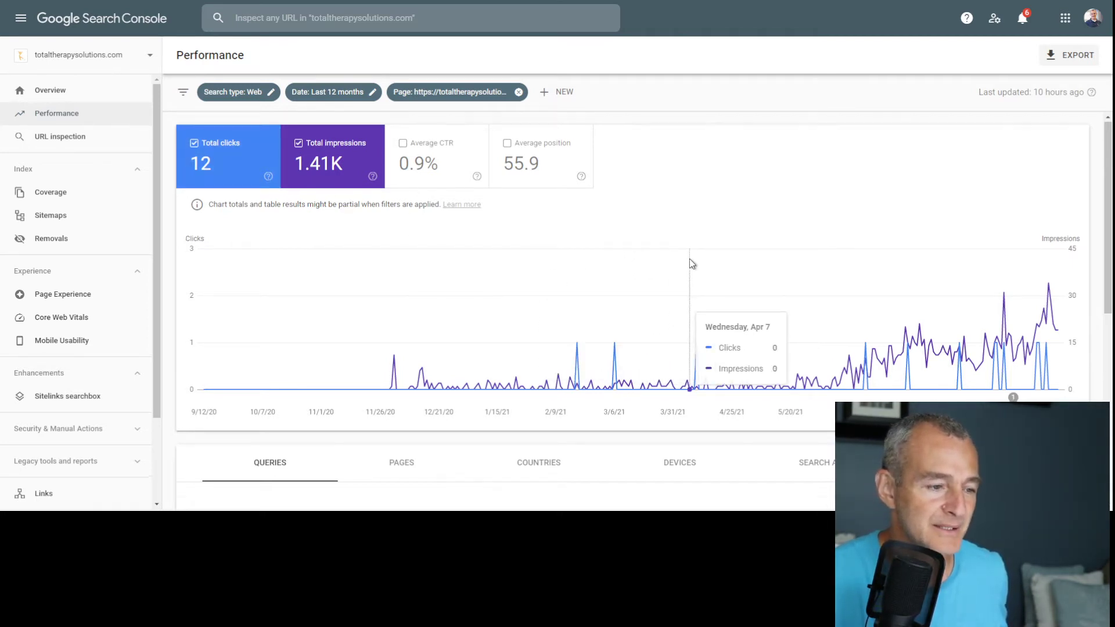
scroll(689, 262, "down", 5)
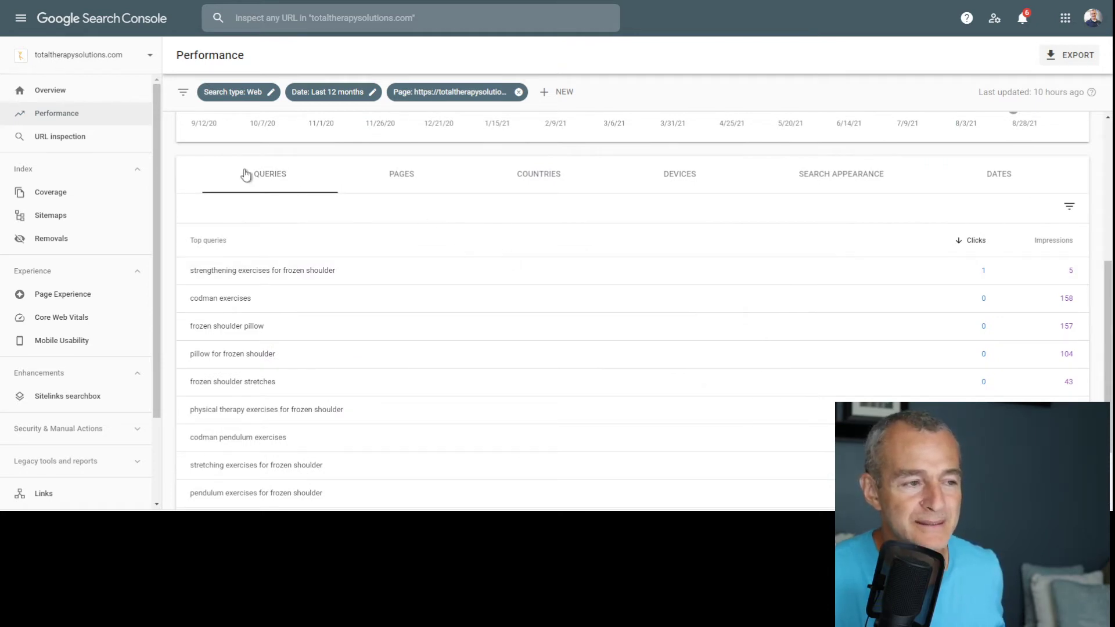
left_click(1053, 241)
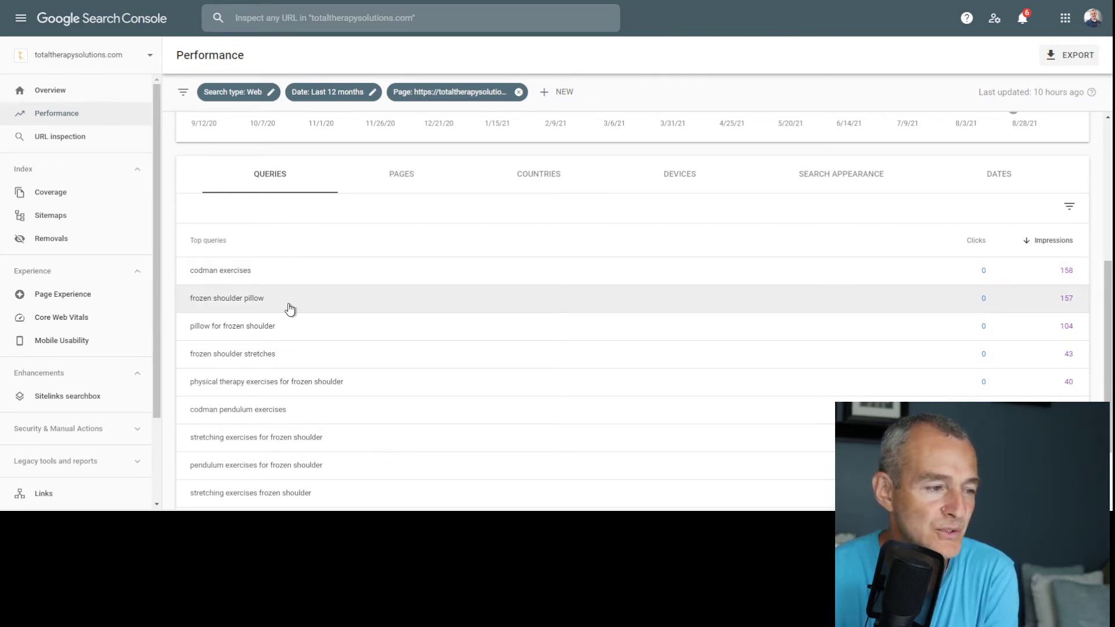
left_click_drag(290, 308, 191, 308)
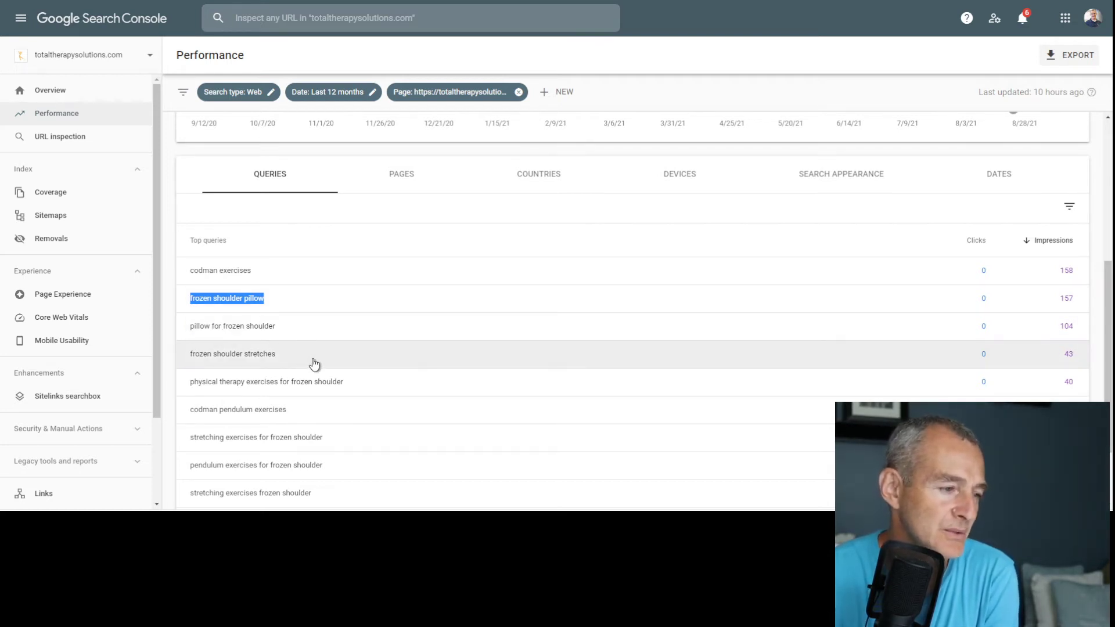
left_click_drag(314, 364, 187, 368)
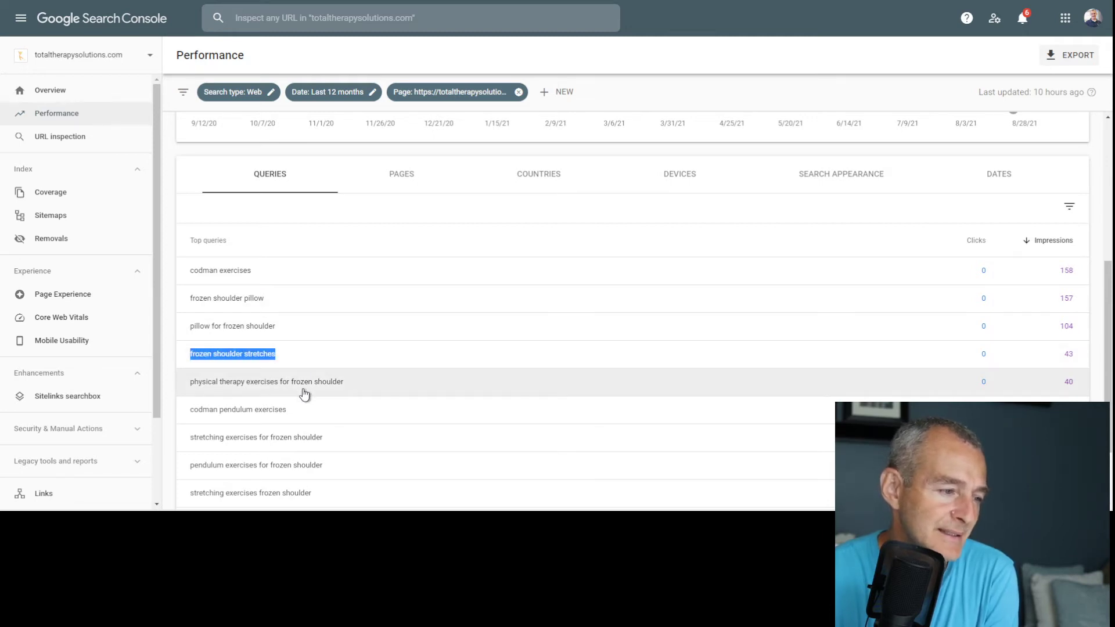
left_click_drag(344, 391, 190, 400)
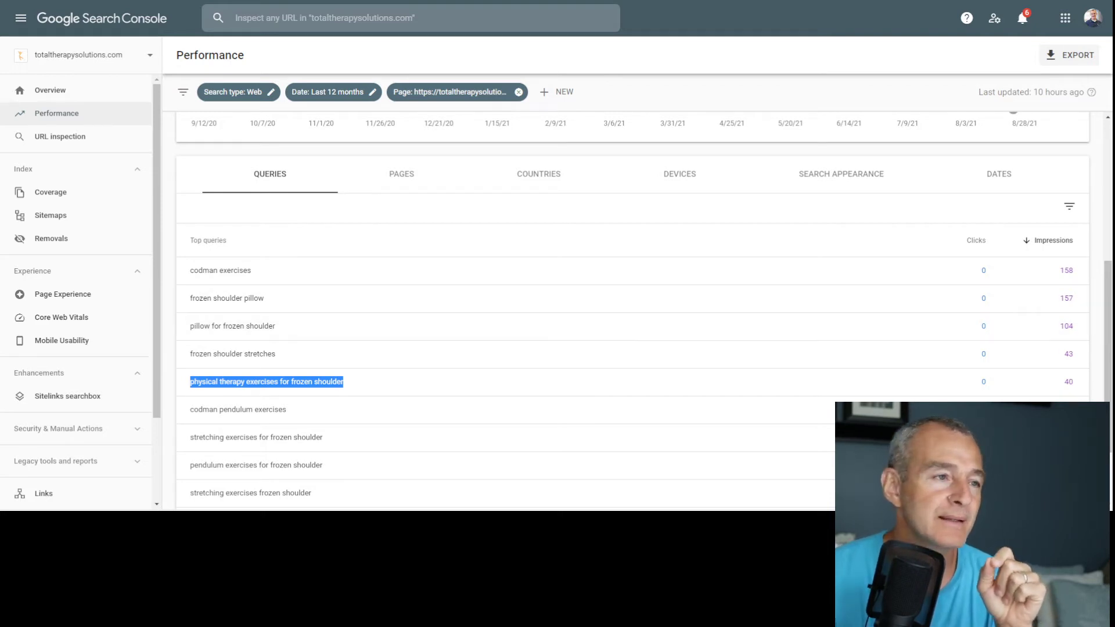
Step: Switch to YouTube in a new tab and open the channel's content list in YouTube Studio
key("ctrl+t")
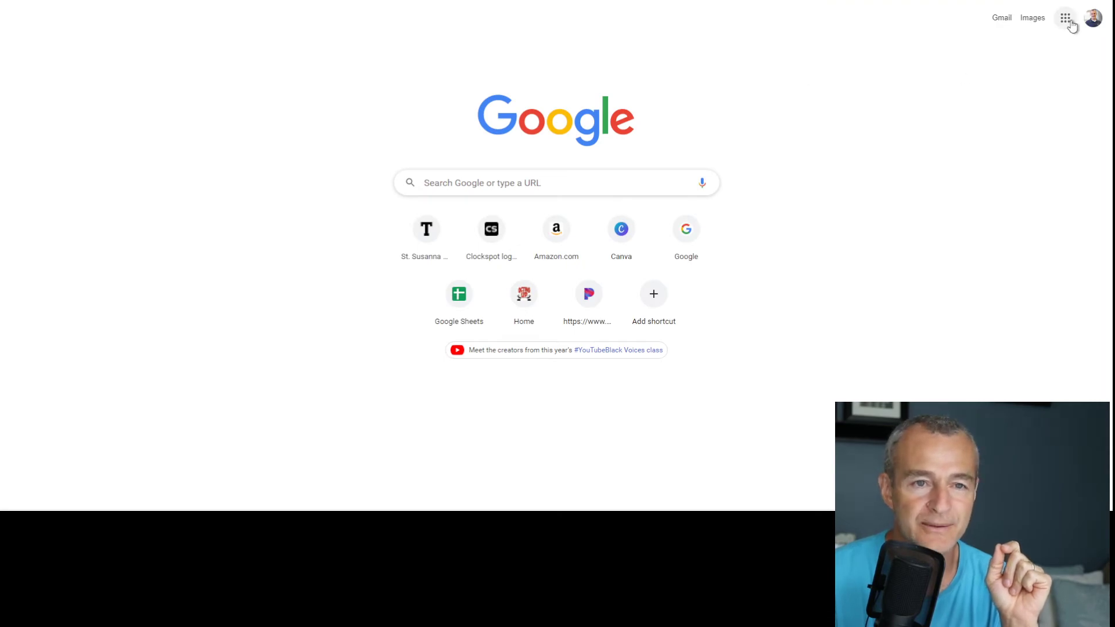
left_click(1065, 18)
left_click(966, 123)
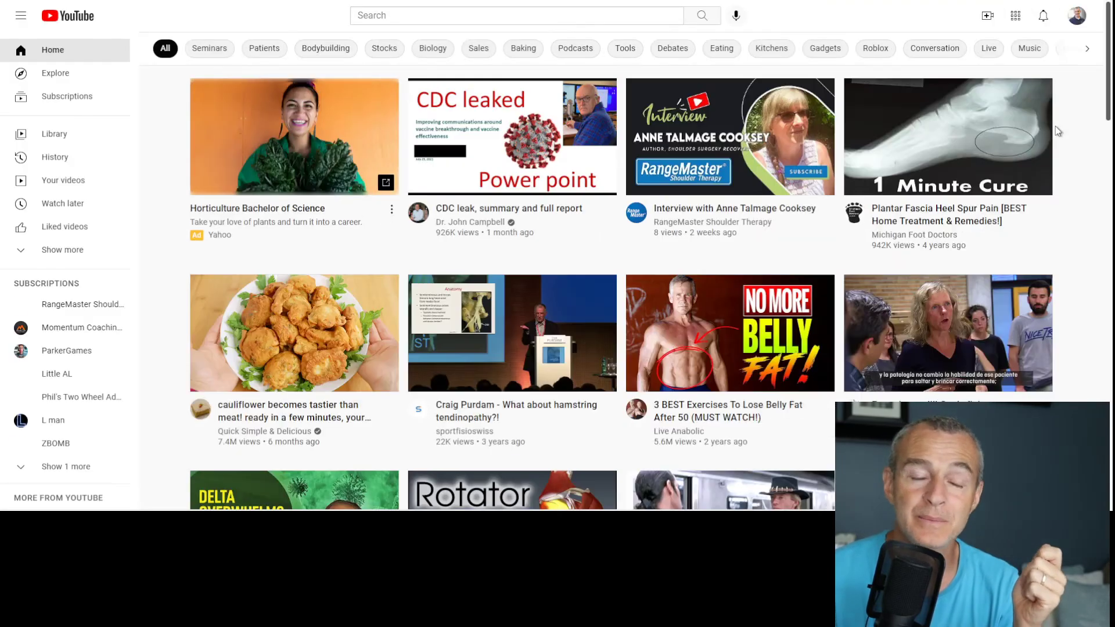
left_click(1077, 18)
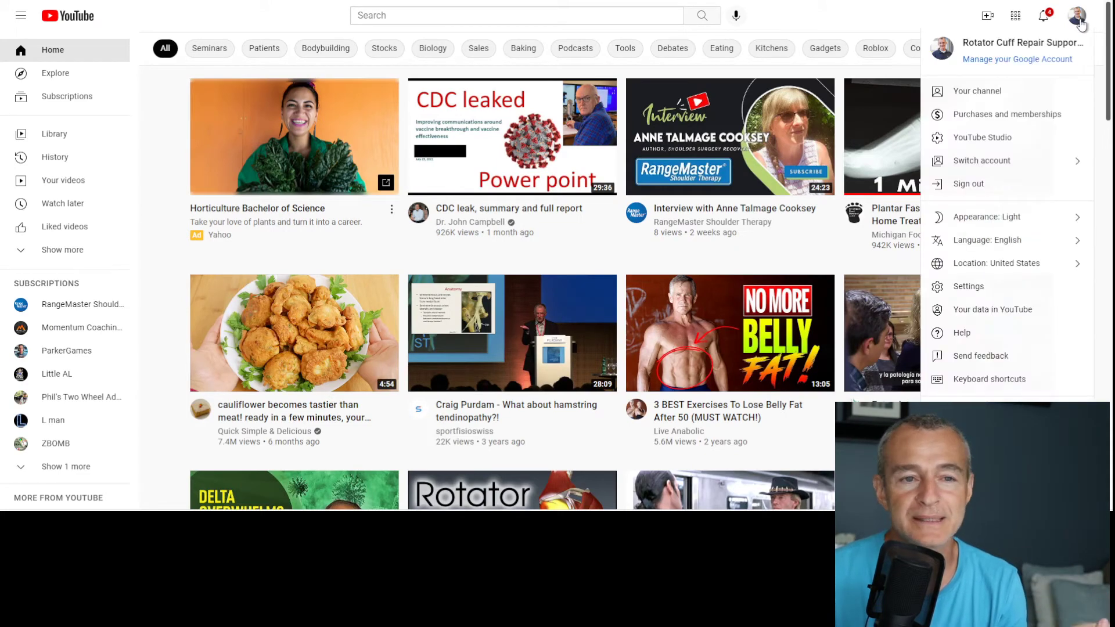
left_click(995, 145)
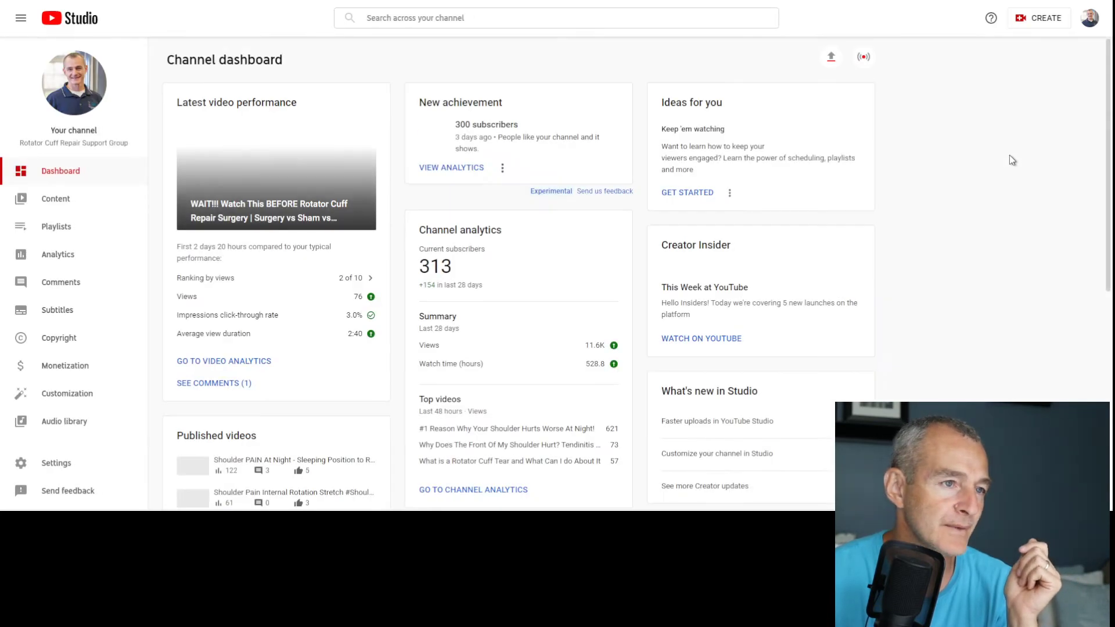
left_click(58, 200)
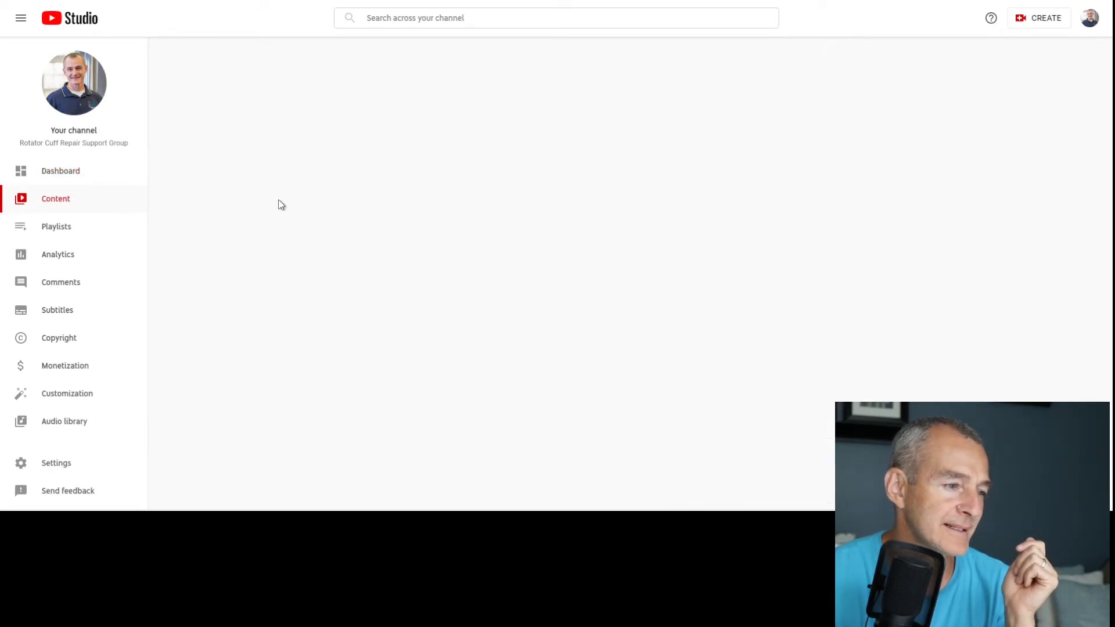
Step: Examine the view counts of the uploaded videos, highlighting the count for "#1 Reason Why Your Shoulder Hurts Worse At Night!"
mouse_move(288, 235)
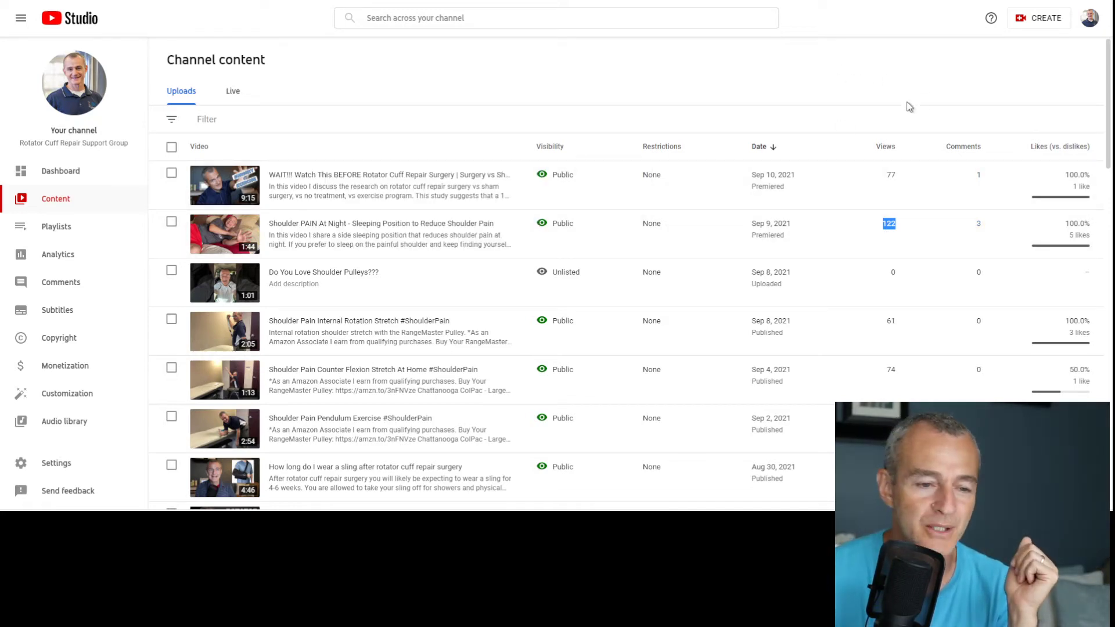
scroll(945, 291, "down", 15)
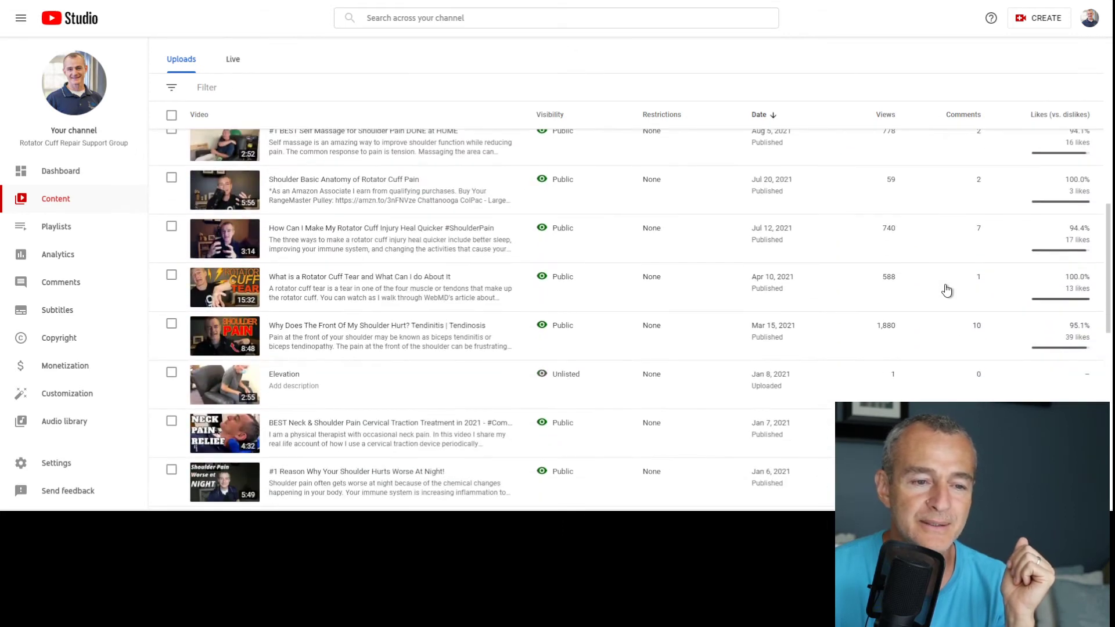
scroll(929, 316, "down", 3)
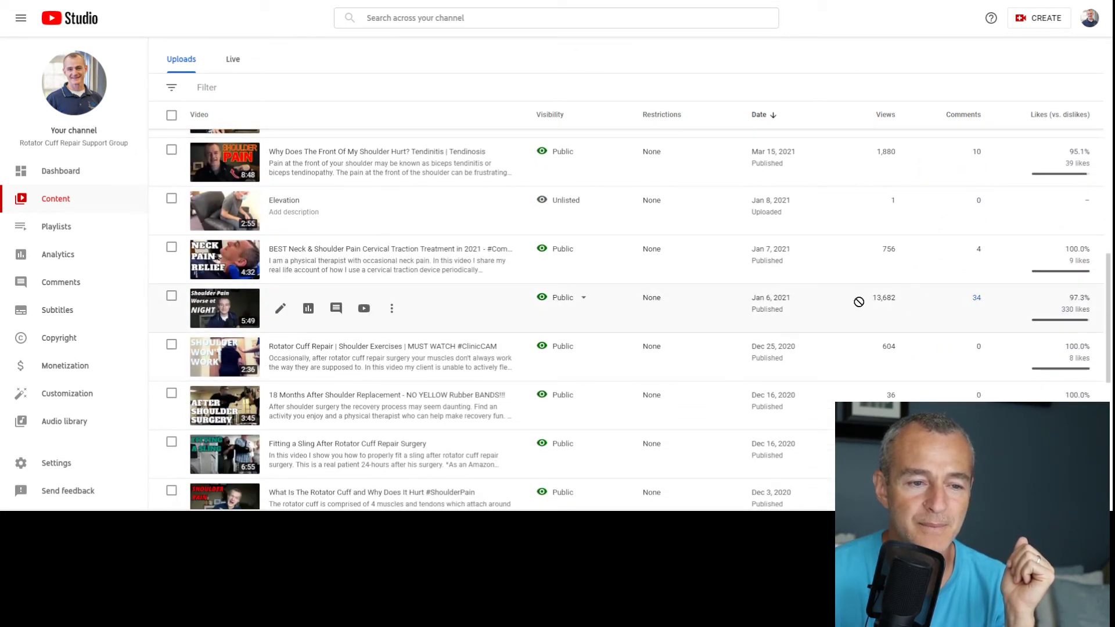
left_click_drag(906, 304, 880, 298)
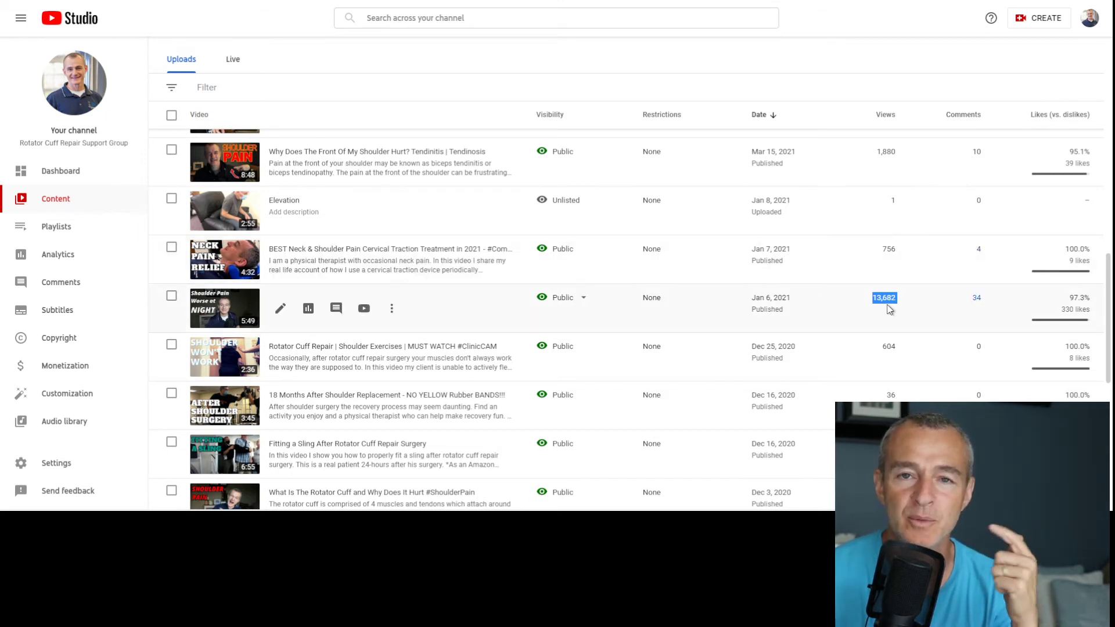
scroll(888, 309, "up", 15)
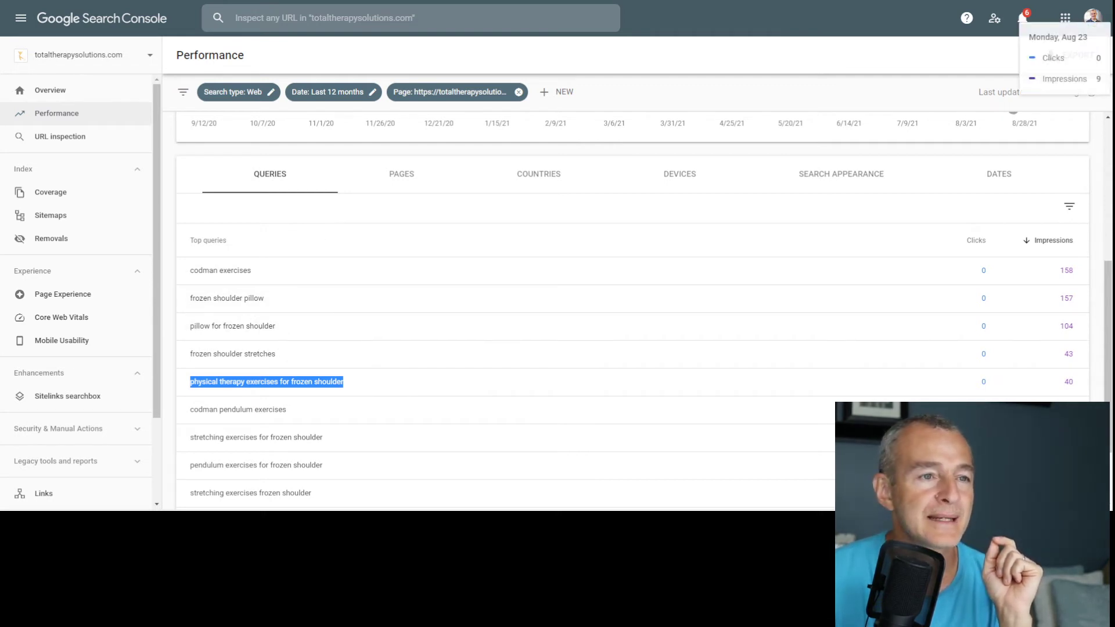
Step: Look up "google keyword planner" in a new tab and sign in to the Google Ads Keyword Planner
key("ctrl+t")
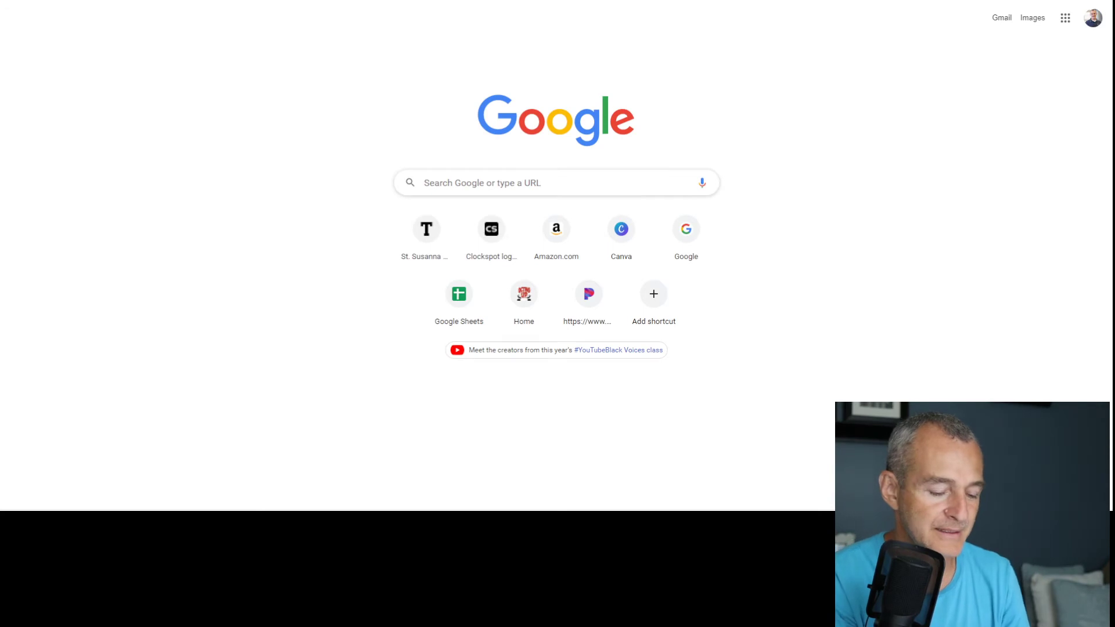
type("google")
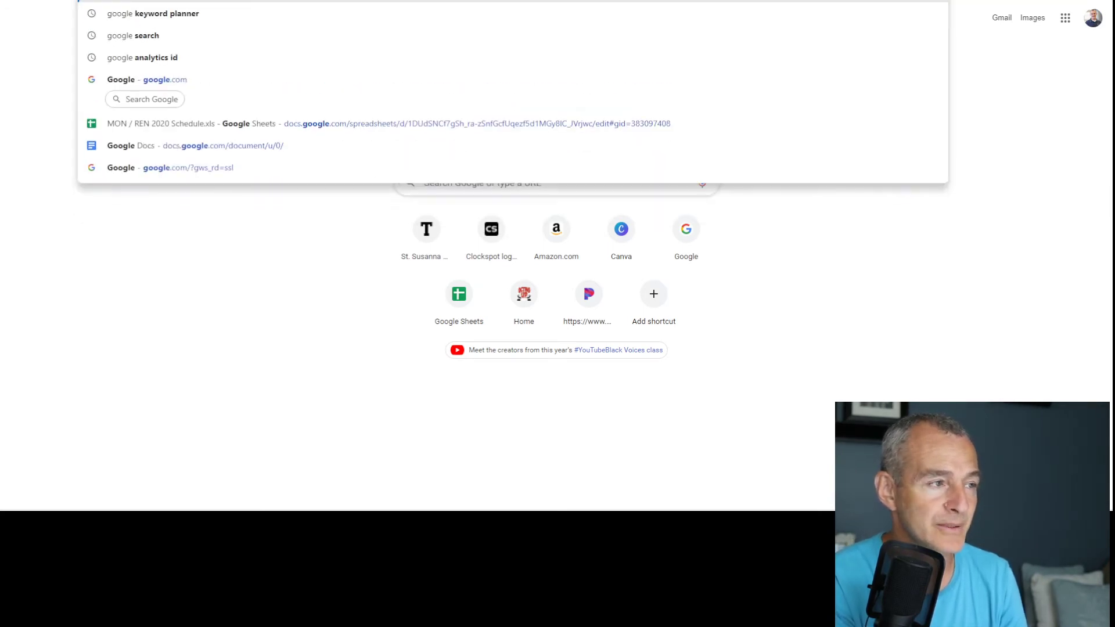
type(" keyword planner")
key("Return")
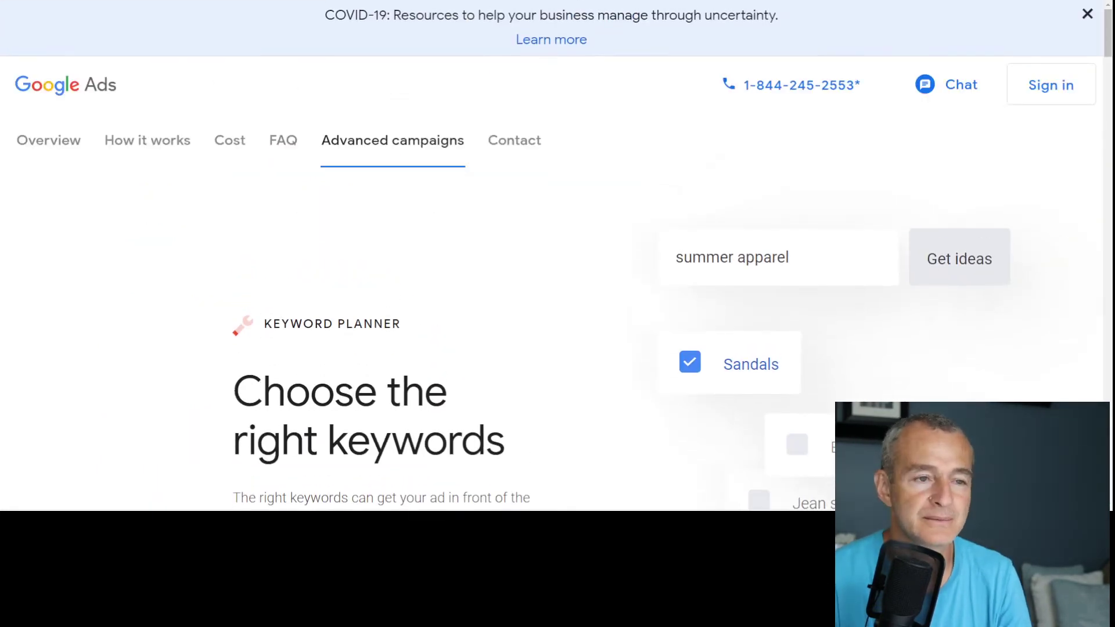
left_click(1068, 85)
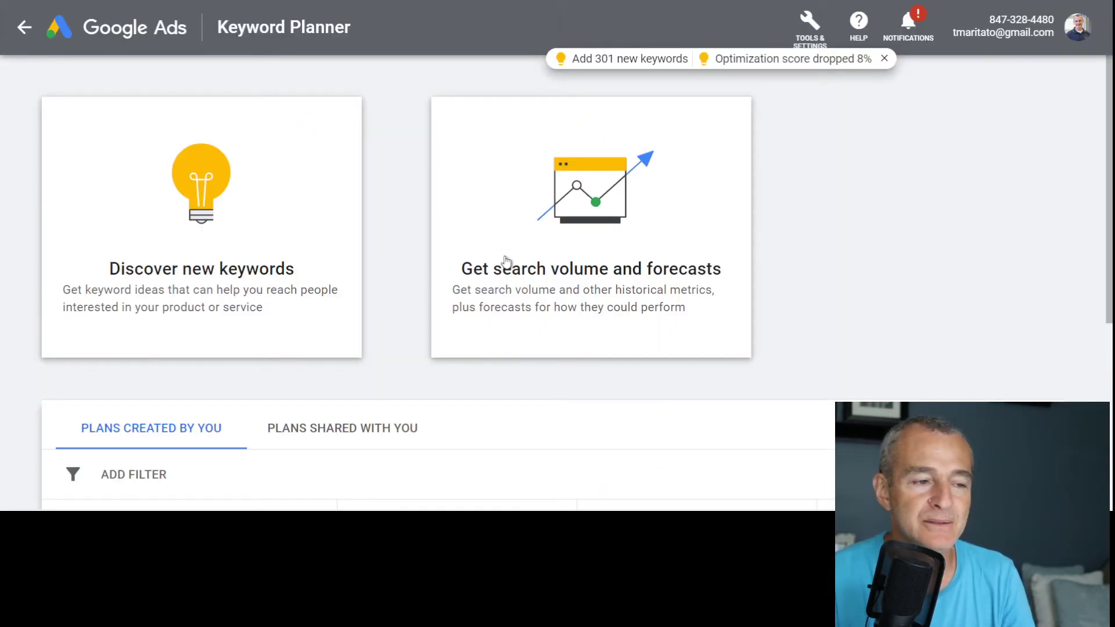
left_click(585, 212)
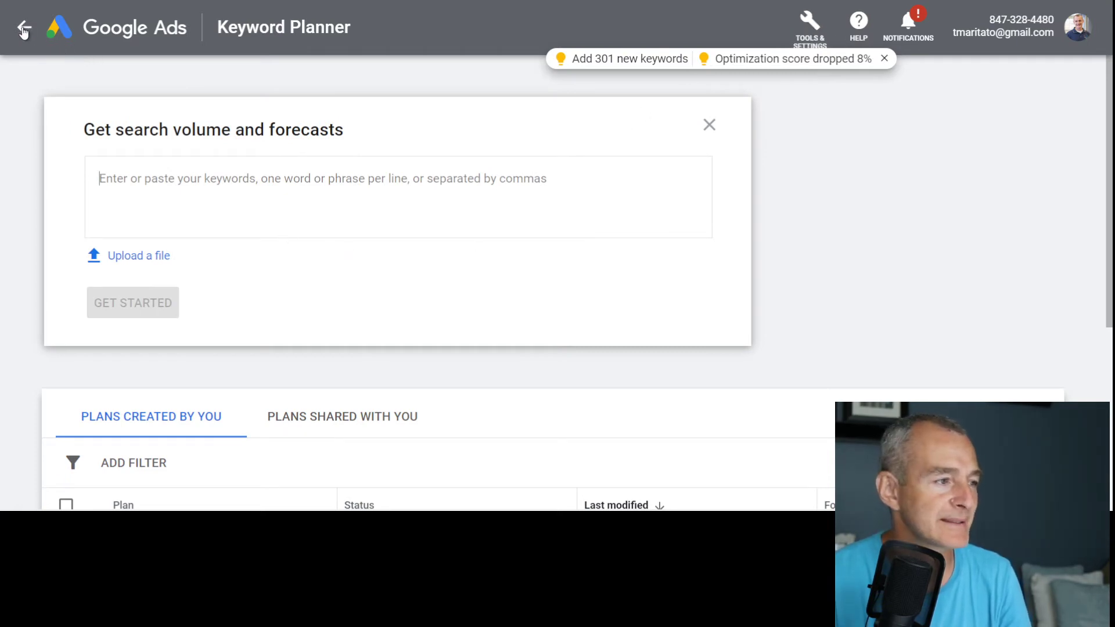
left_click(706, 124)
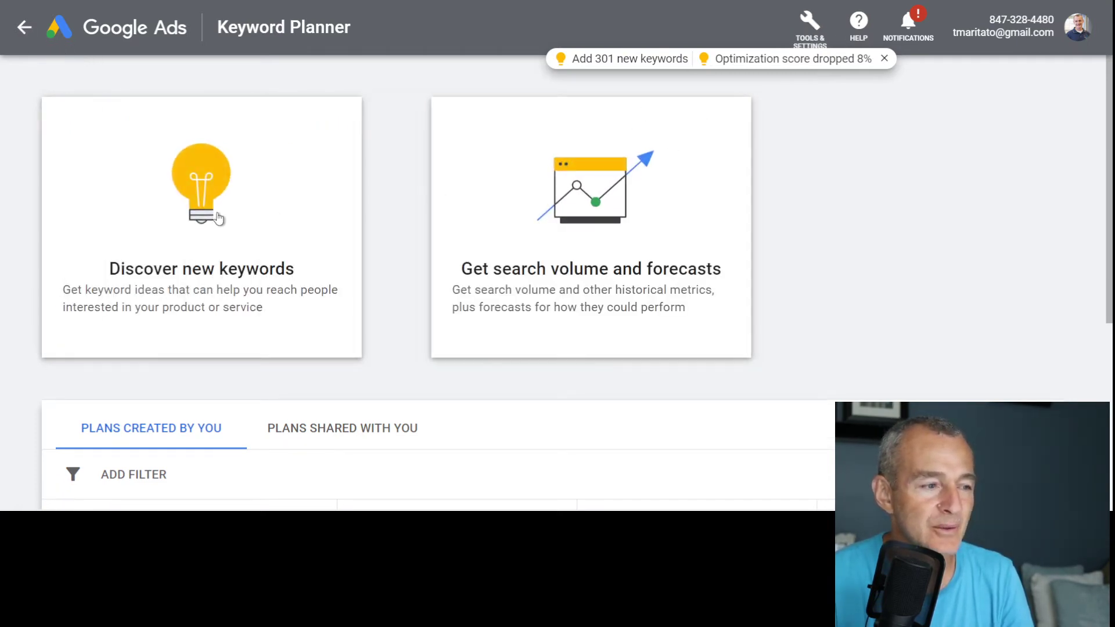
left_click(196, 199)
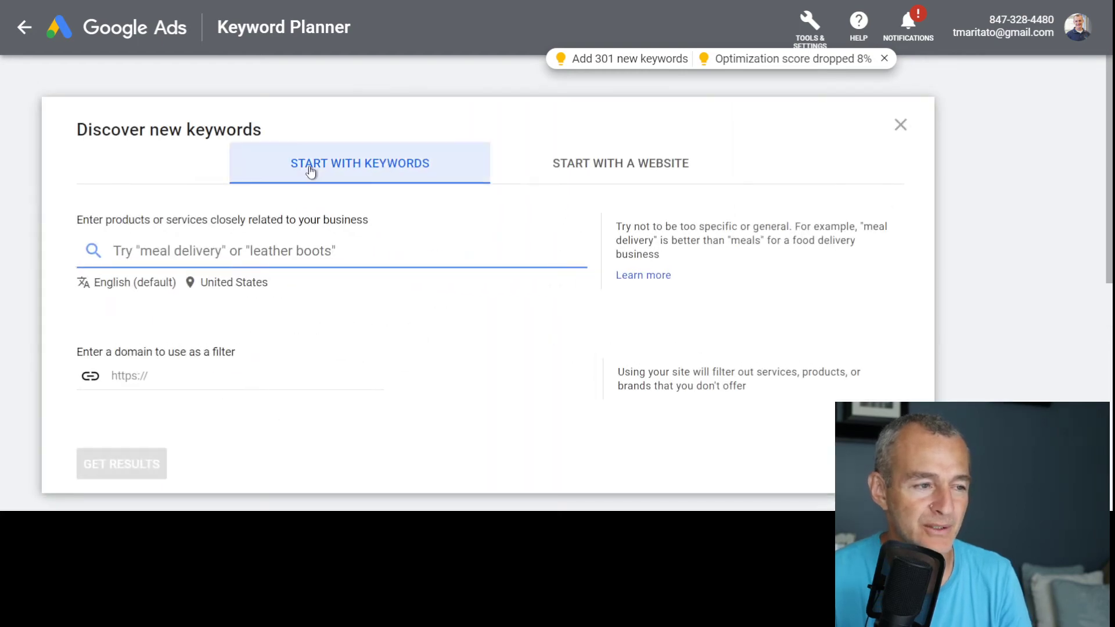
left_click(628, 164)
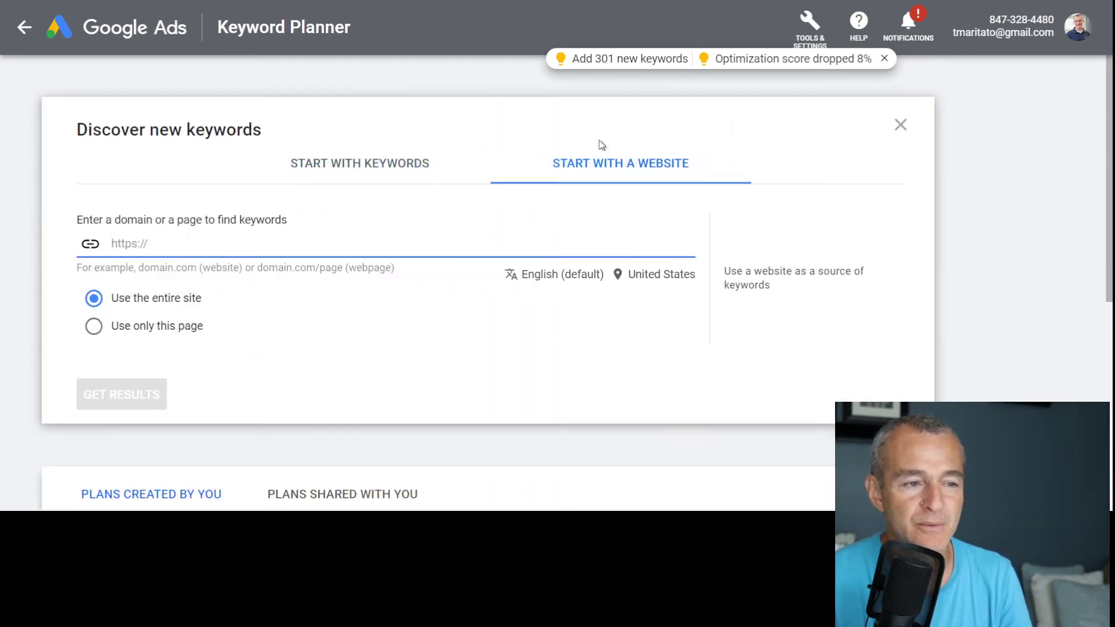
type("https://totaltherapysolutions.com/7-stretching-strengthening-exercises-for-frozen-shoulder/")
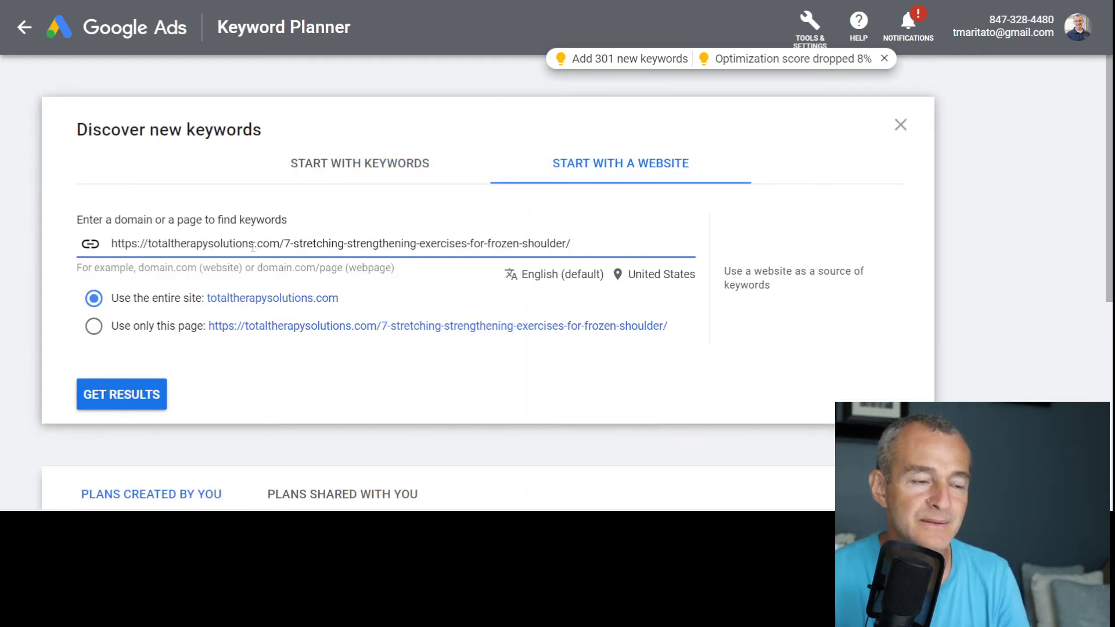
left_click(94, 325)
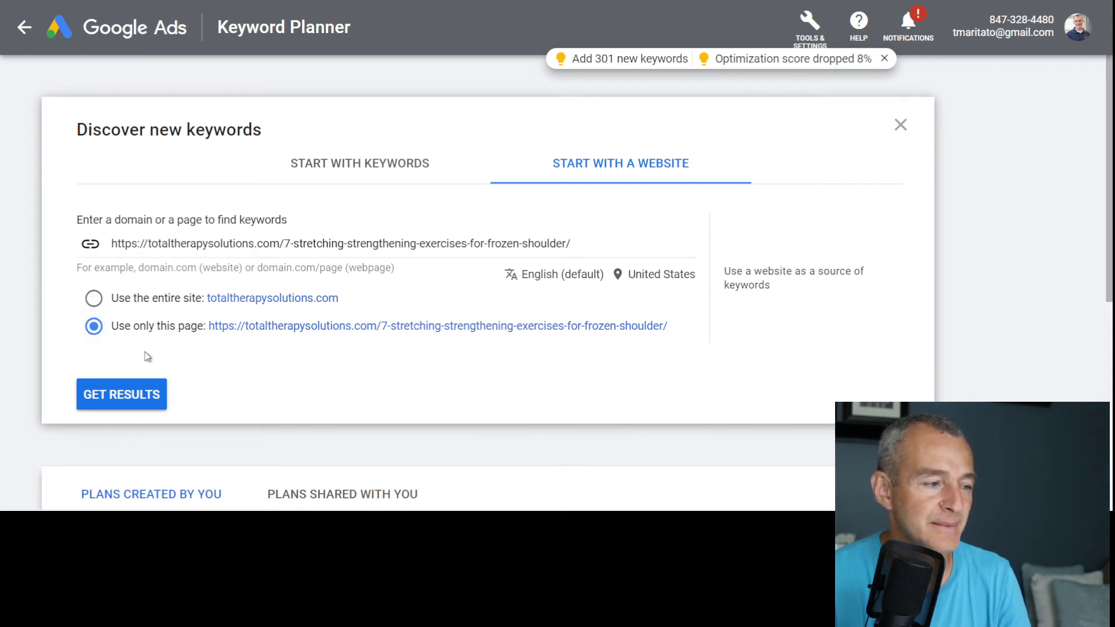
left_click(119, 405)
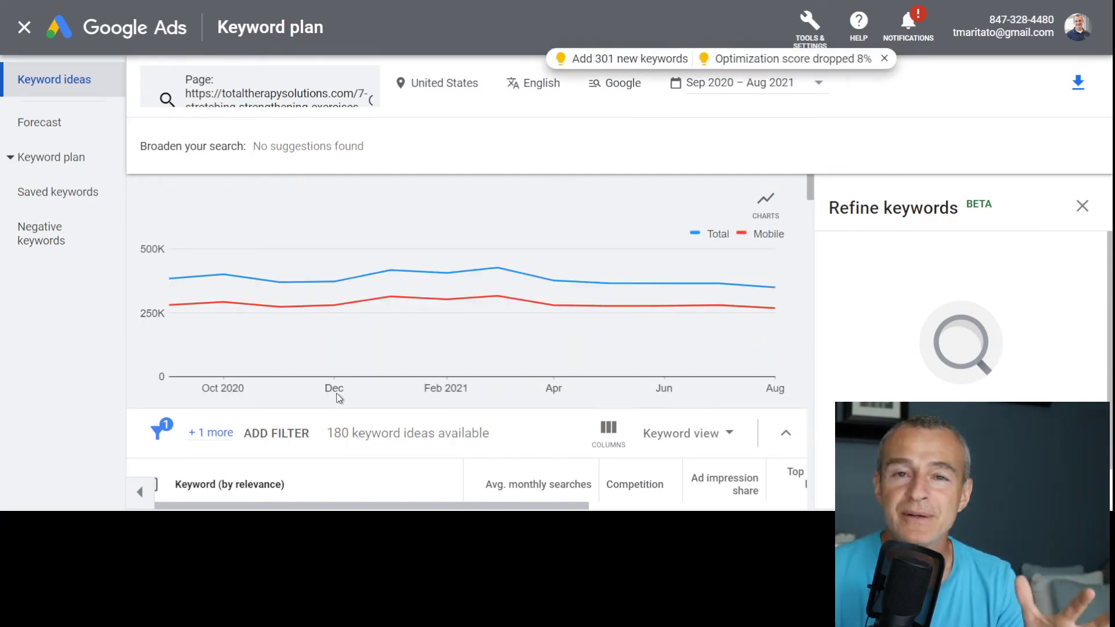
Step: Examine the keyword ideas and their average monthly searches, highlighting "frozen shoulder exercises"
scroll(655, 390, "down", 3)
scroll(655, 389, "down", 1)
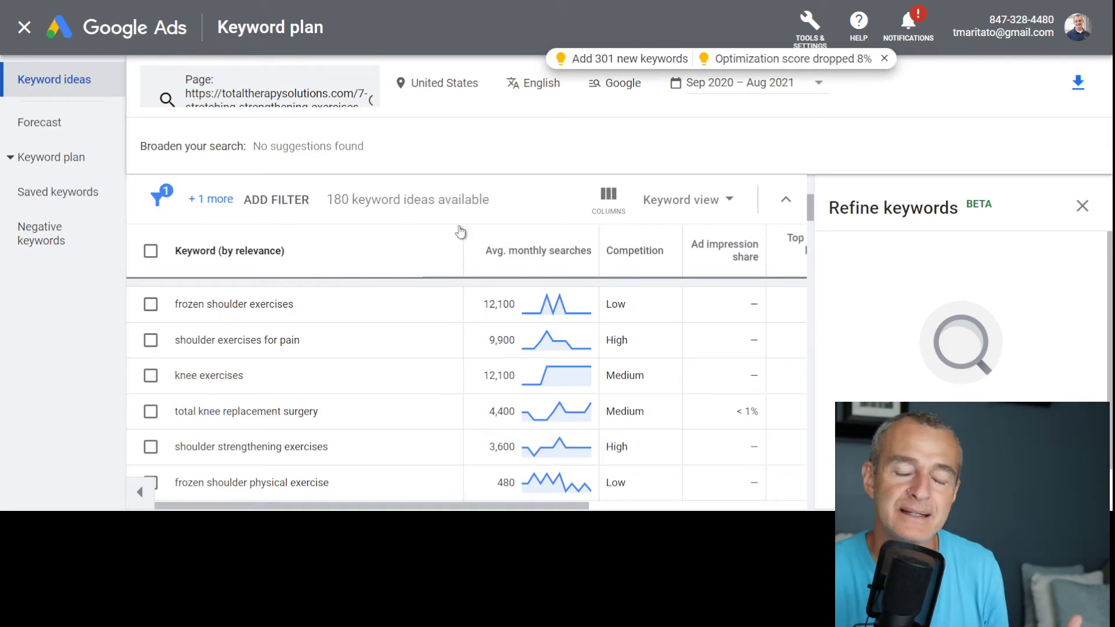
scroll(495, 235, "down", 2)
scroll(495, 235, "up", 4)
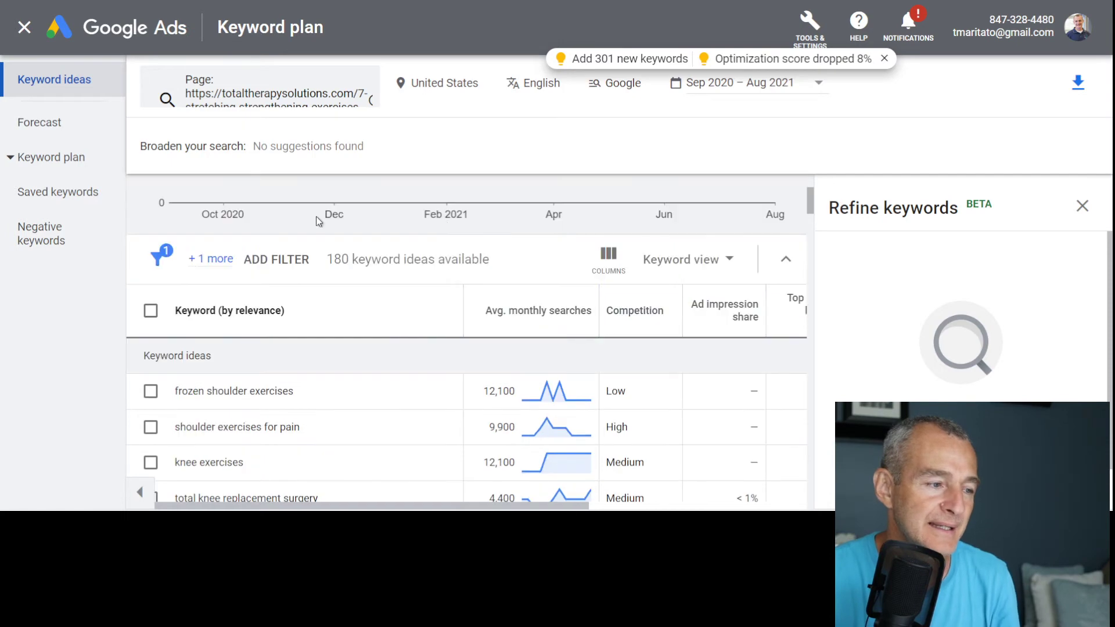
left_click_drag(308, 395, 178, 393)
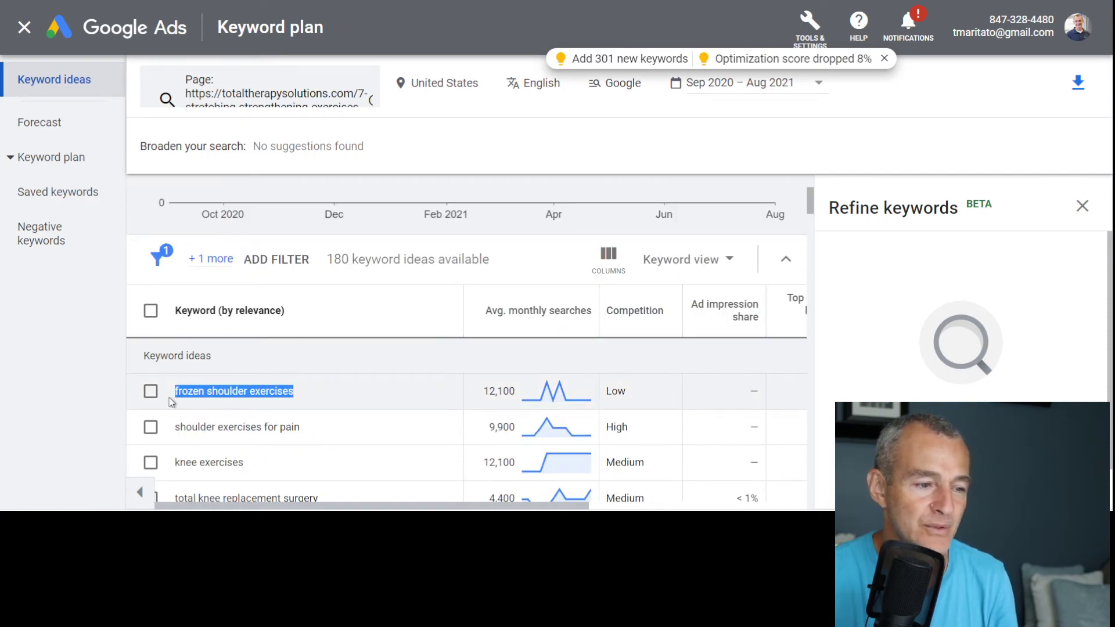
mouse_move(542, 315)
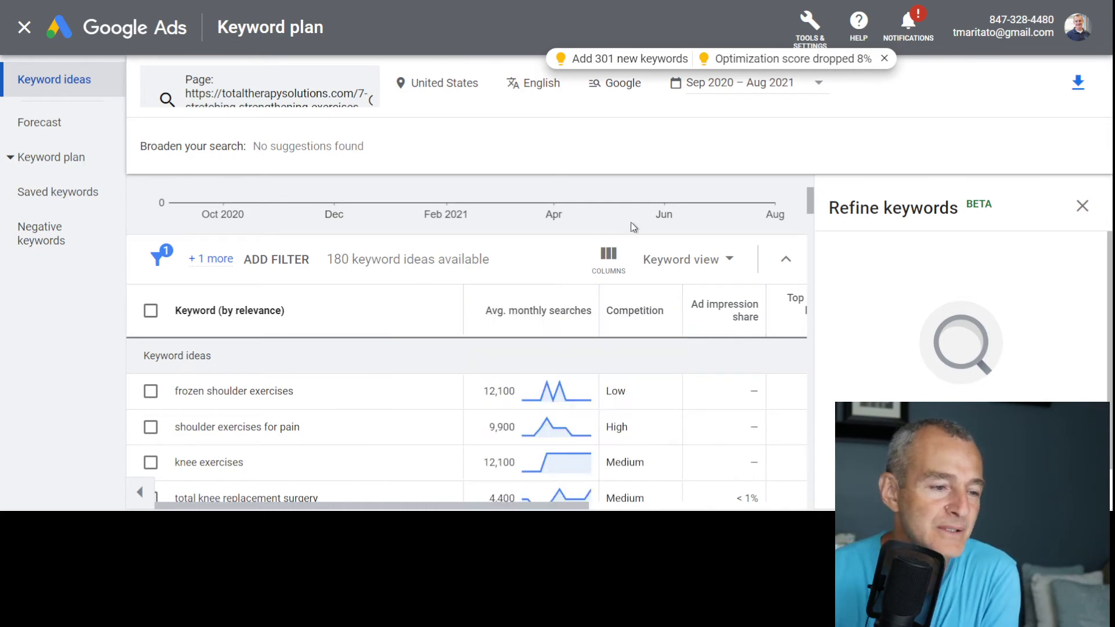
Step: Sort the keyword ideas by average monthly searches, highest first, and highlight "stretching shoulders" and "strengthening knee exercises"
left_click(568, 306)
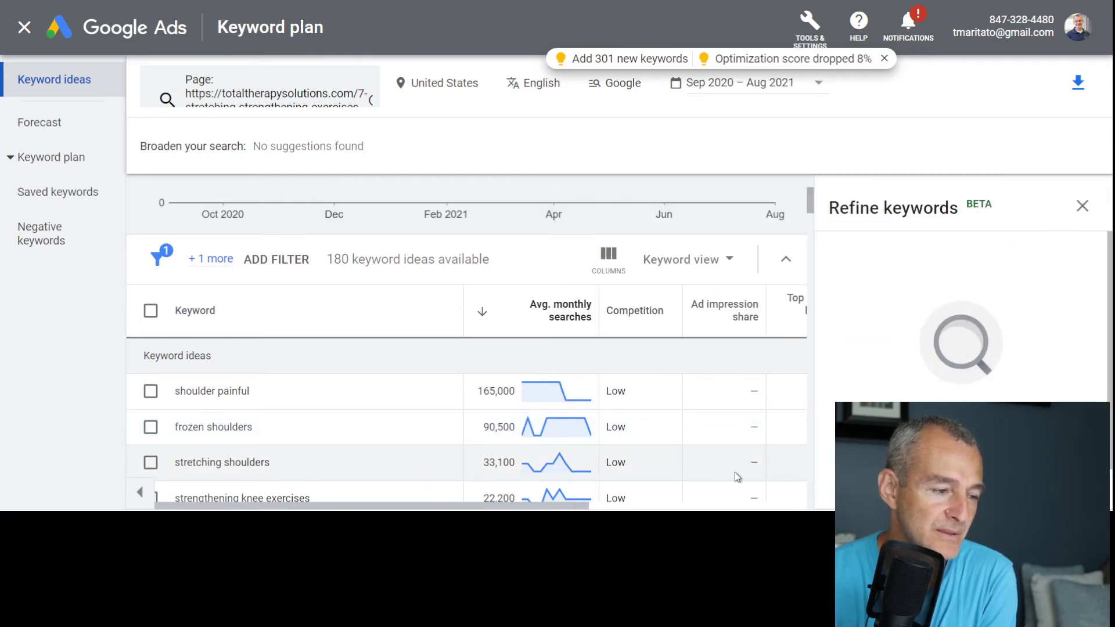
scroll(737, 477, "down", 2)
left_click_drag(270, 382, 176, 378)
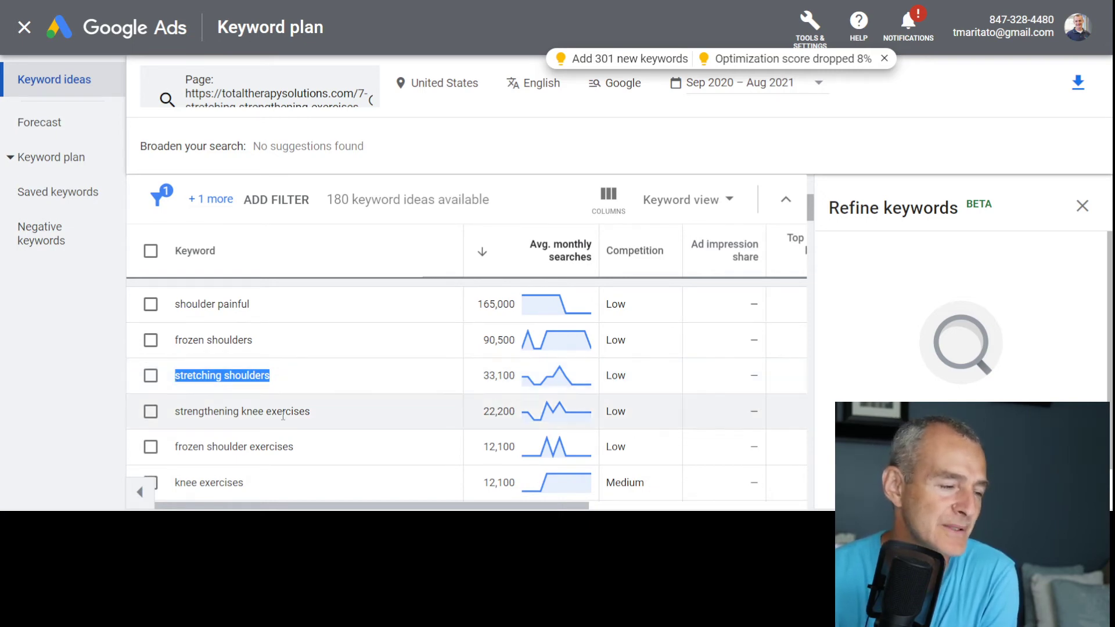
left_click_drag(325, 424, 168, 429)
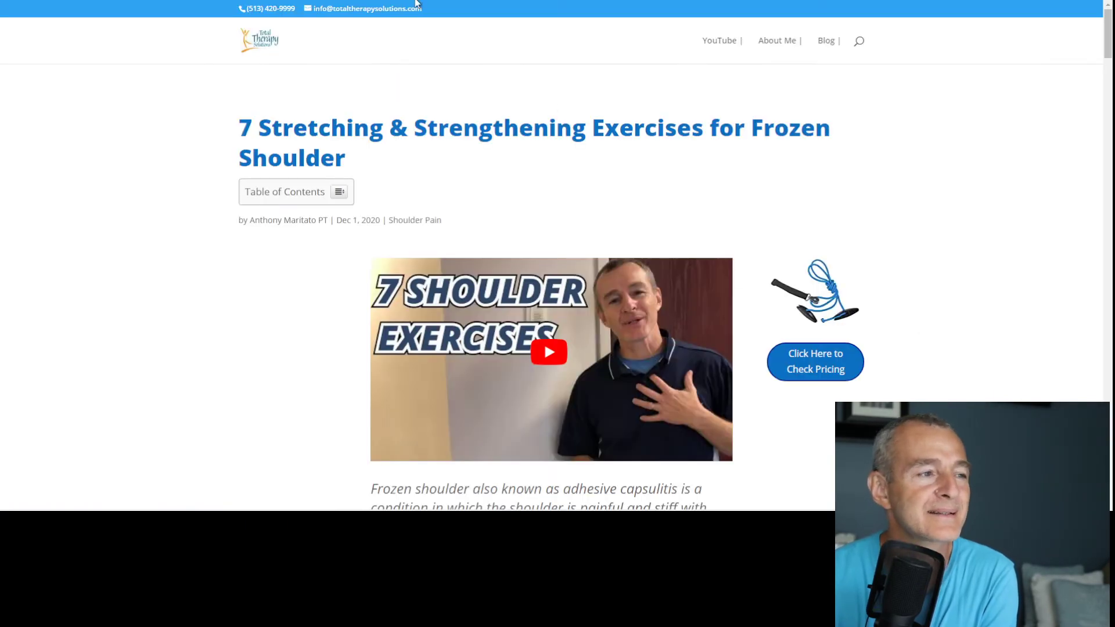
Step: Switch to the "7 Stretching & Strengthening Exercises for Frozen Shoulder" page and look through it down to the blog posts listed at its end
scroll(551, 279, "down", 15)
scroll(552, 278, "down", 20)
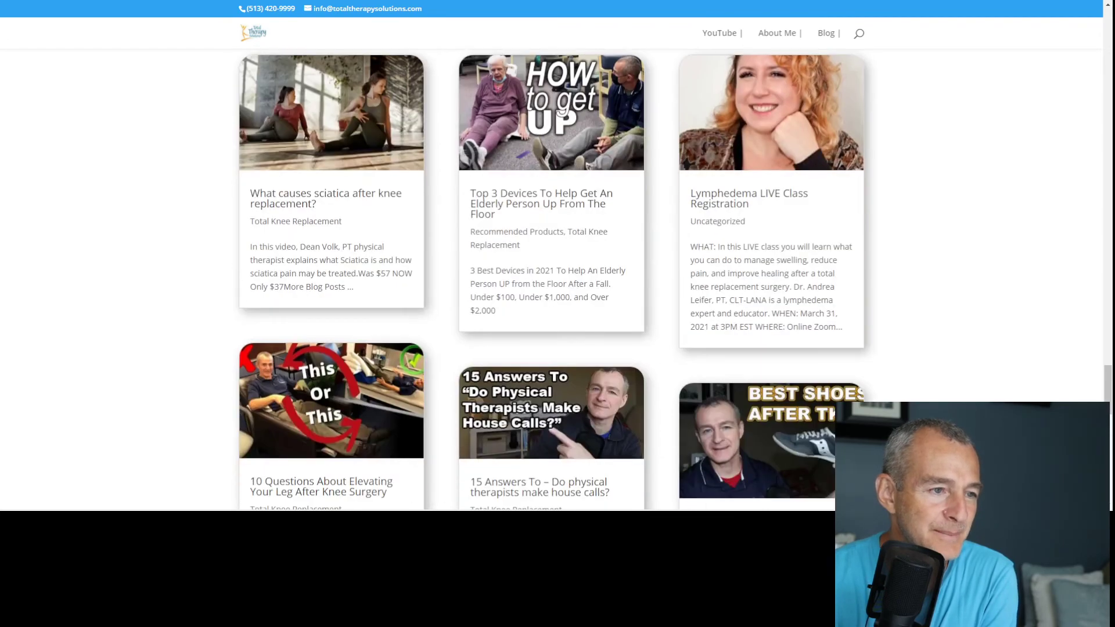
scroll(464, 250, "down", 4)
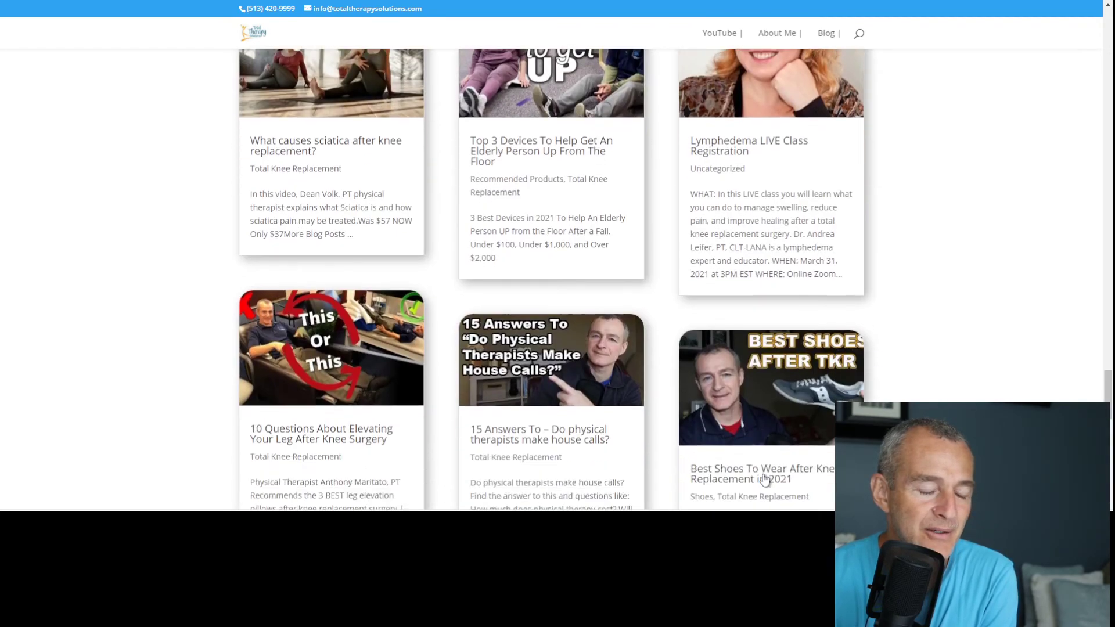
scroll(603, 454, "down", 10)
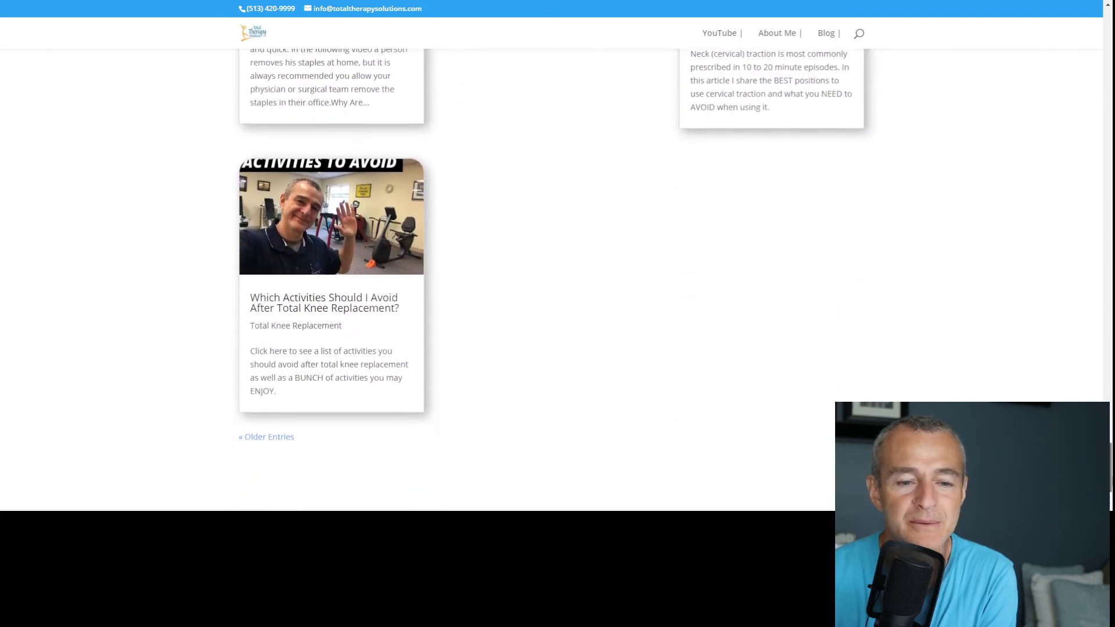
key("Home")
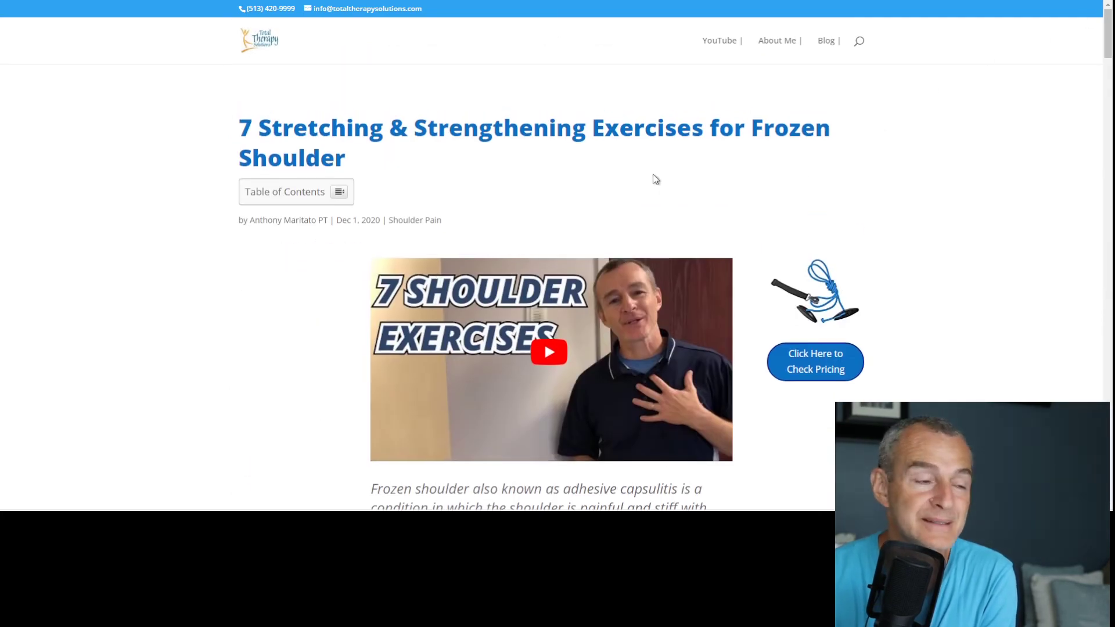
Step: Return to the Keyword Planner results, dismiss the keyword refinement suggestions and highlight "frozen shoulder exercises" in the list
key("alt+Tab")
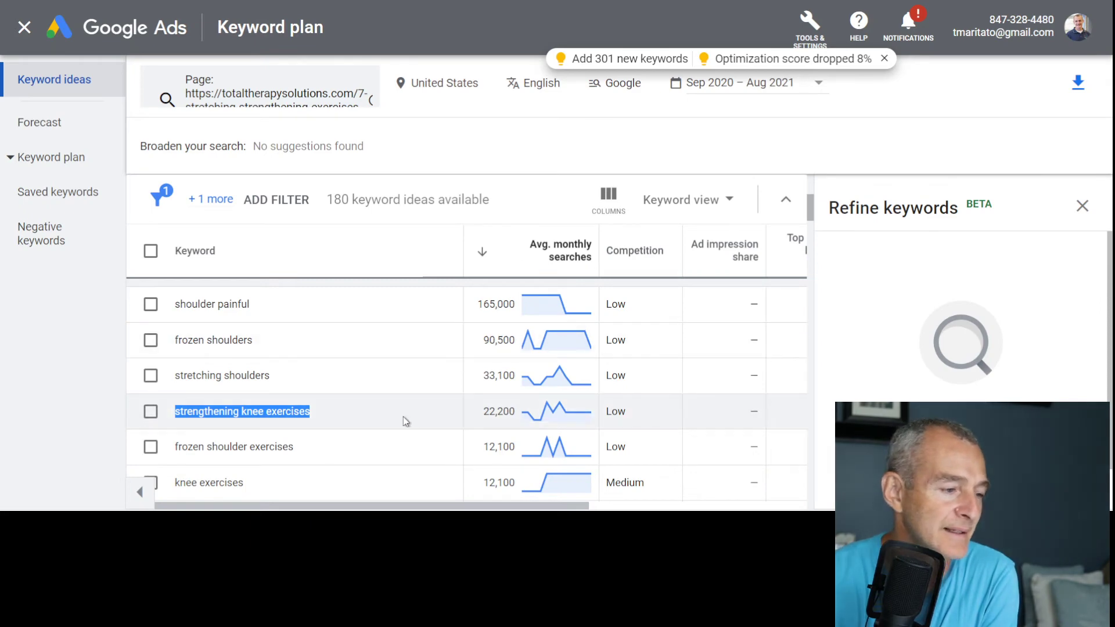
scroll(403, 417, "down", 2)
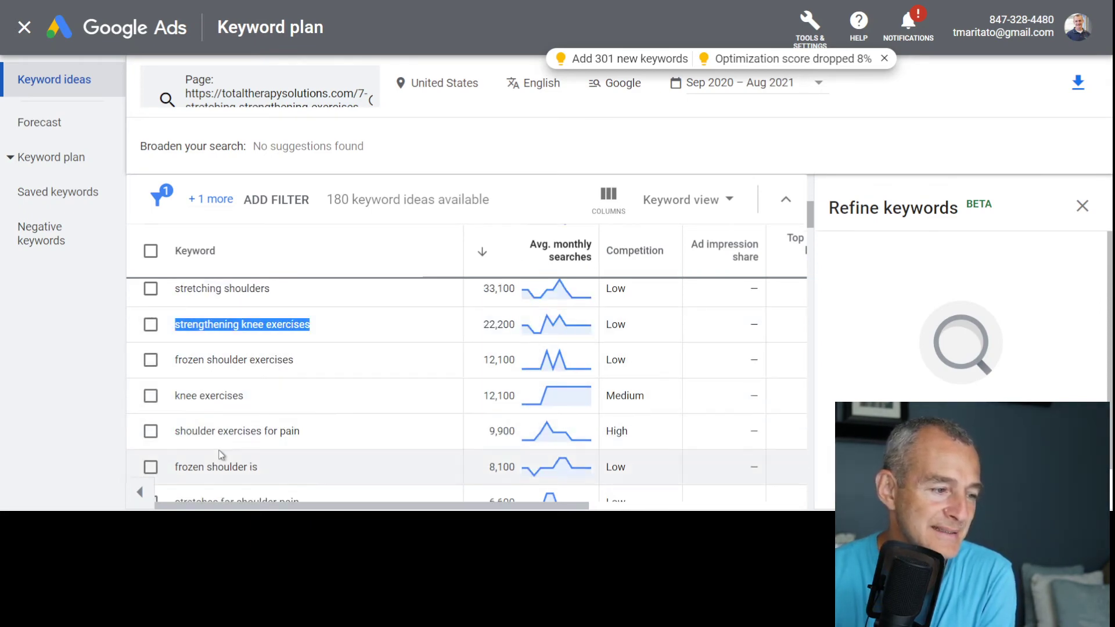
scroll(321, 450, "down", 2)
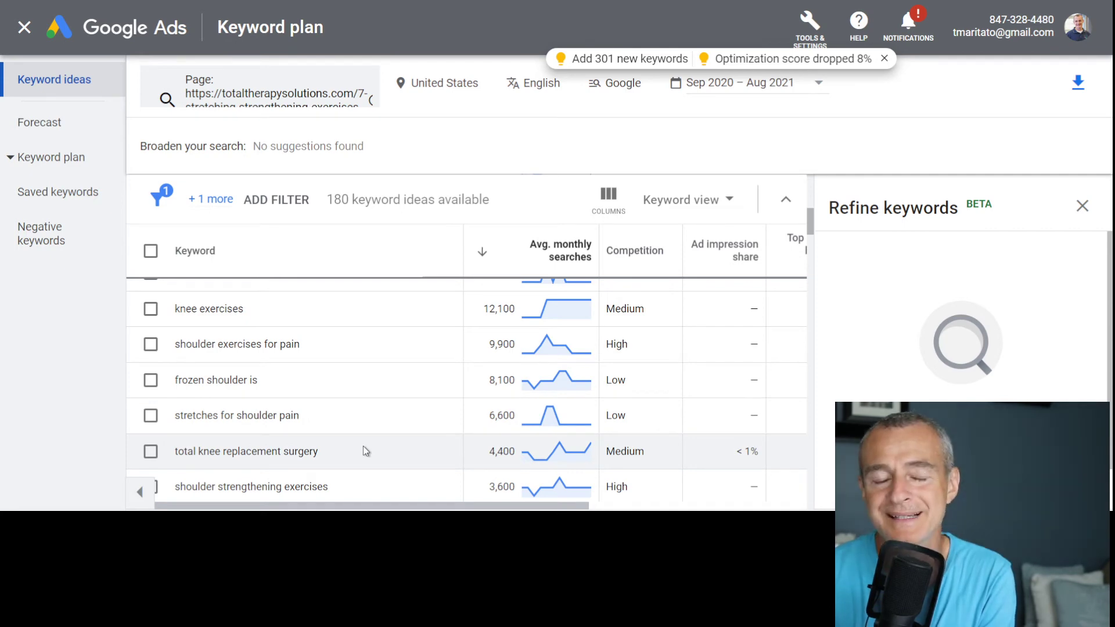
scroll(364, 446, "up", 5)
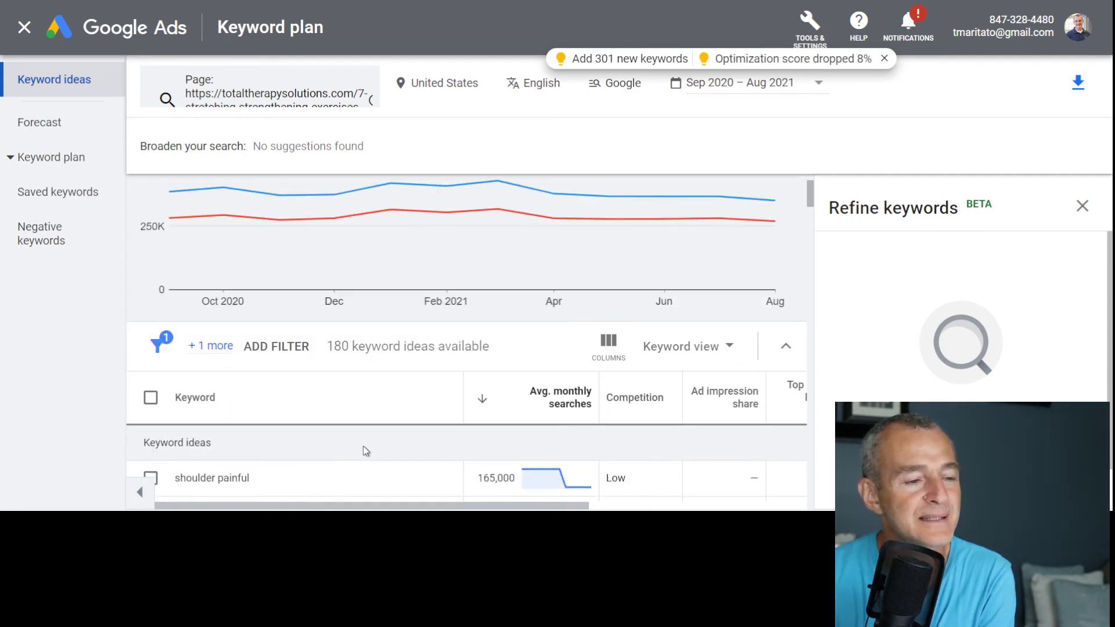
left_click(1082, 206)
scroll(996, 337, "down", 2)
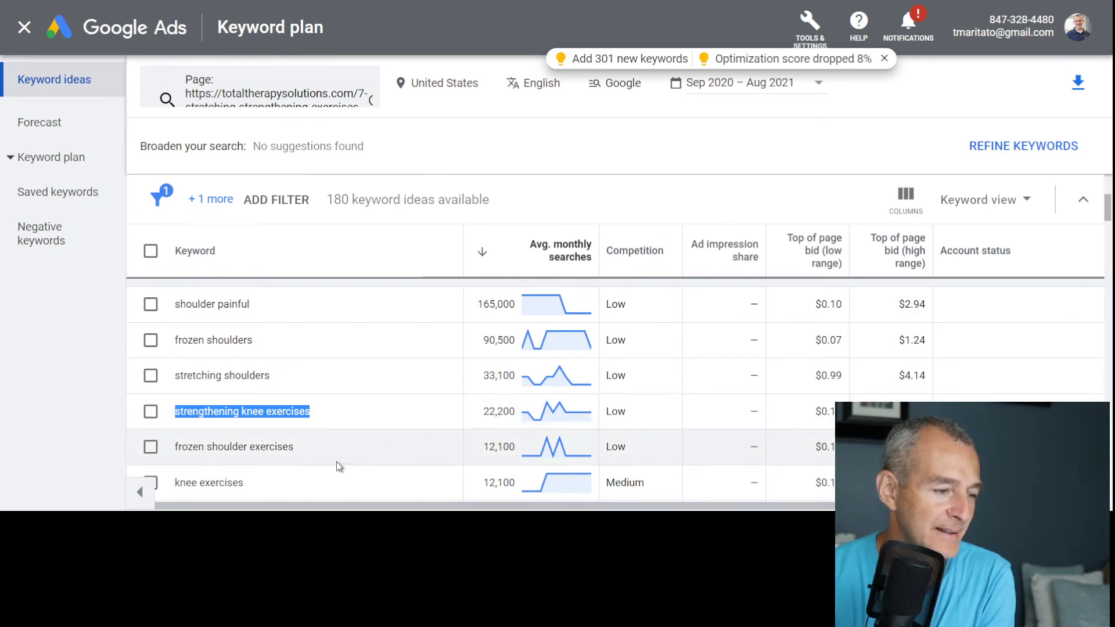
left_click_drag(336, 461, 175, 464)
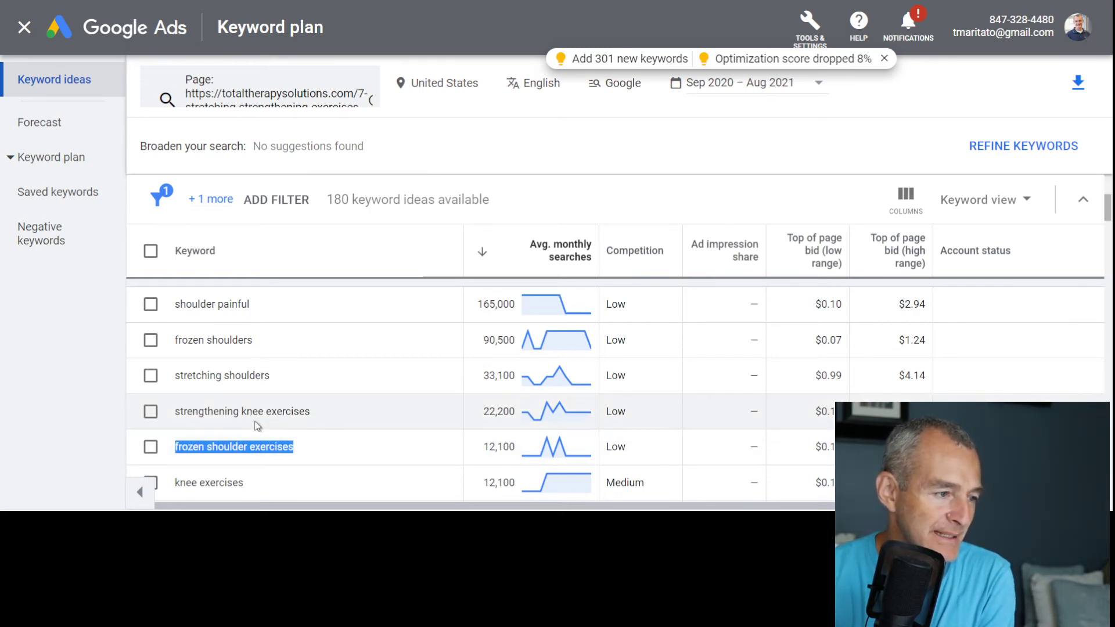
Step: Look further down the keyword ideas, highlighting "shoulder pain physical therapy exercises" and "capsulitis shoulder"
scroll(300, 407, "down", 9)
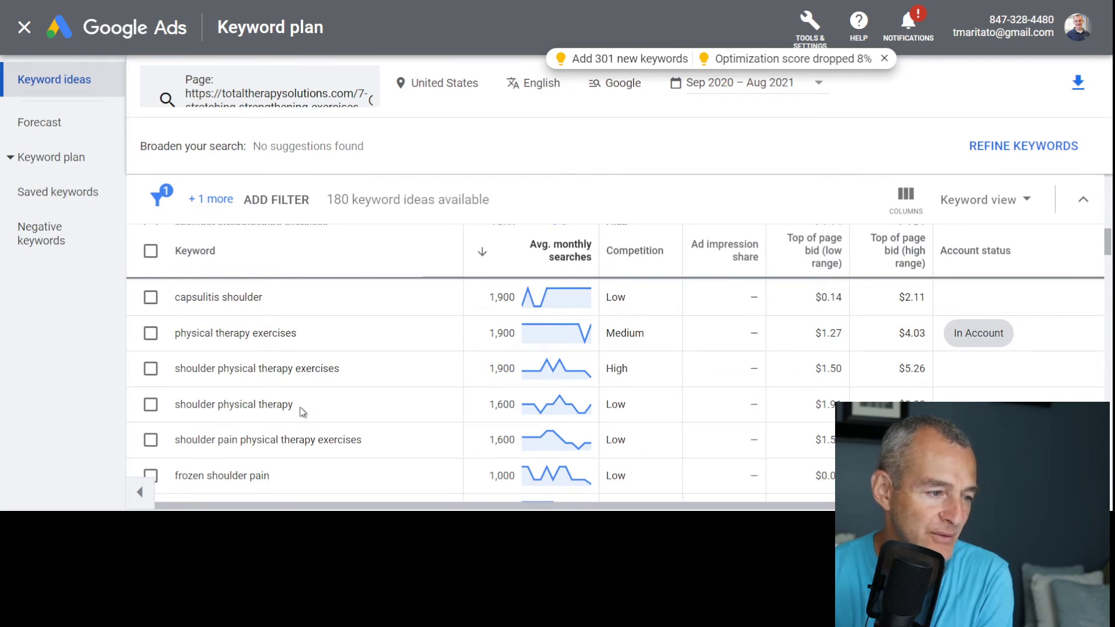
left_click_drag(382, 442, 173, 444)
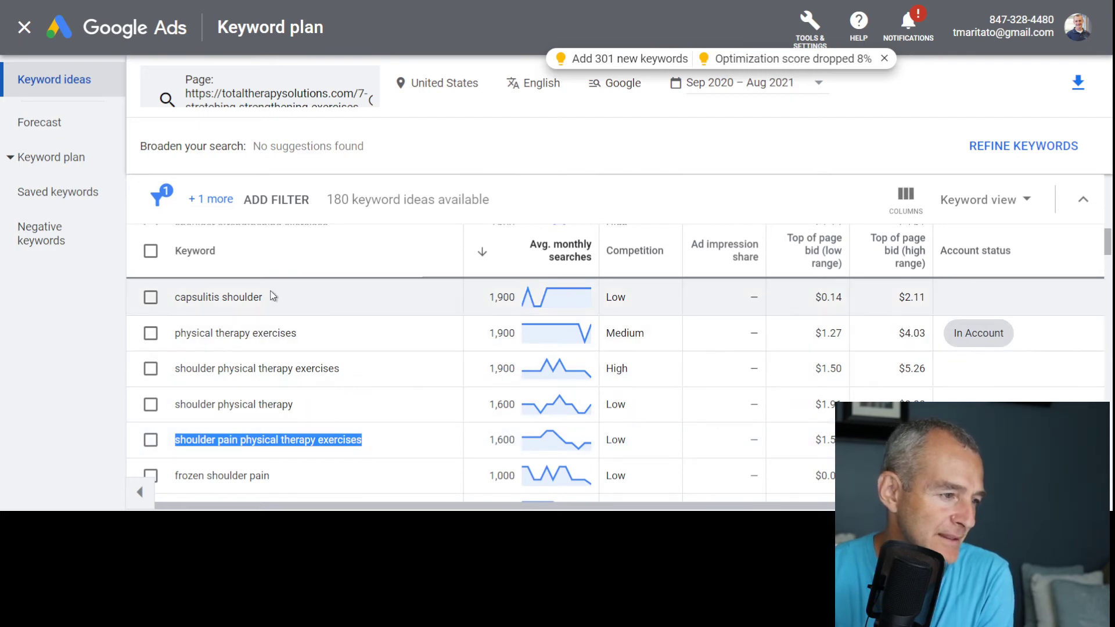
left_click_drag(268, 297, 173, 298)
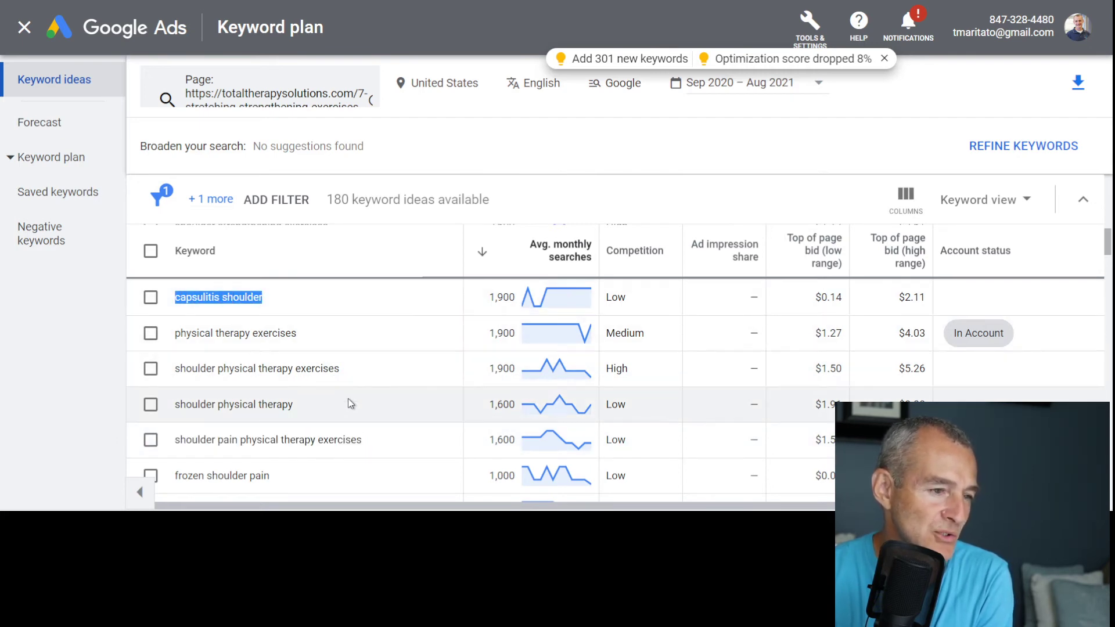
Step: Examine "best stretches for shoulders", highlighting the keyword, its competition and its average monthly searches, and review the ideas ranked above it
scroll(347, 399, "down", 5)
scroll(347, 398, "up", 2)
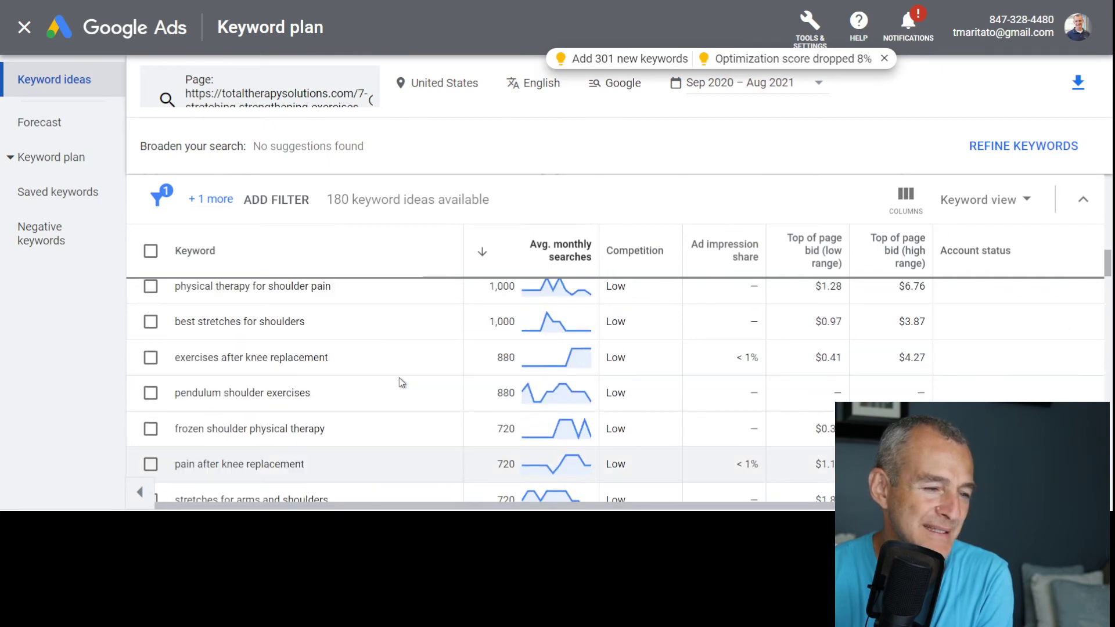
left_click_drag(306, 328, 178, 329)
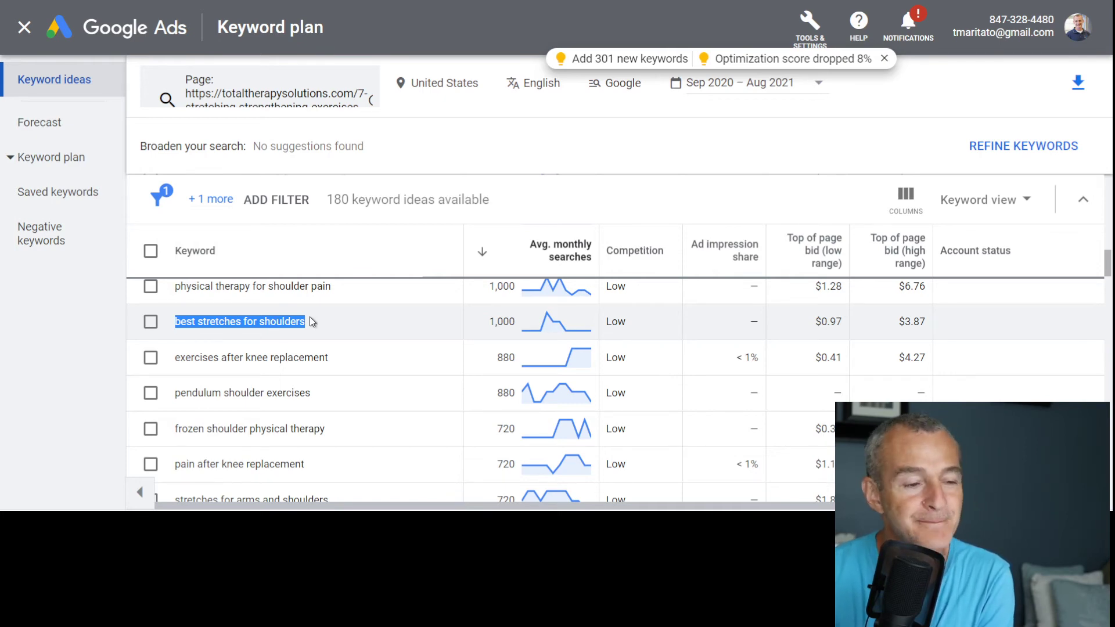
left_click(634, 326)
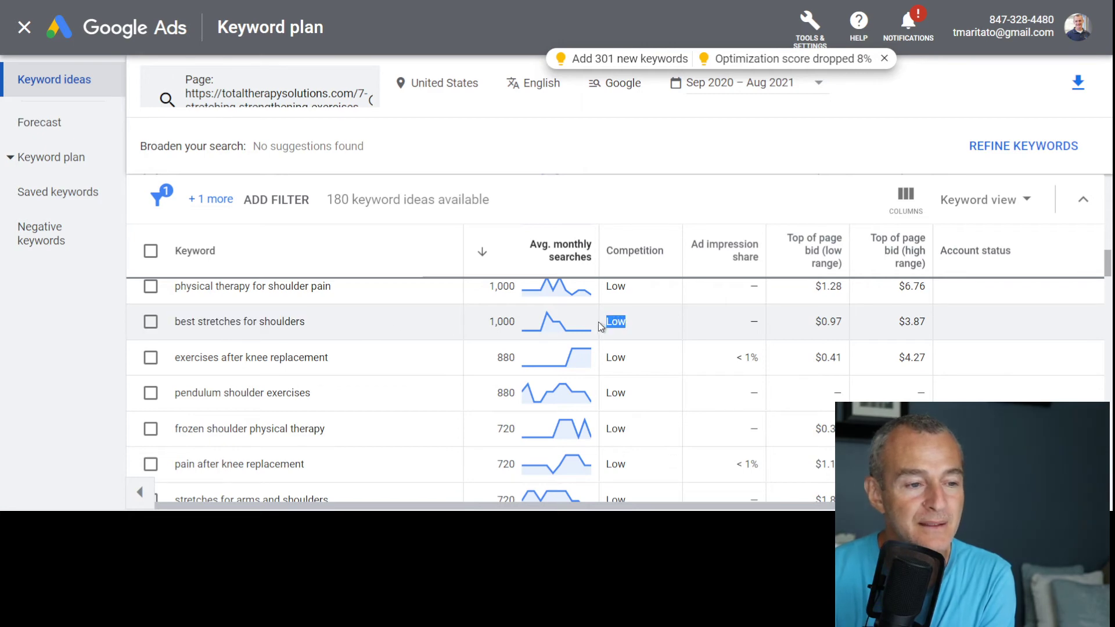
left_click_drag(511, 324, 453, 332)
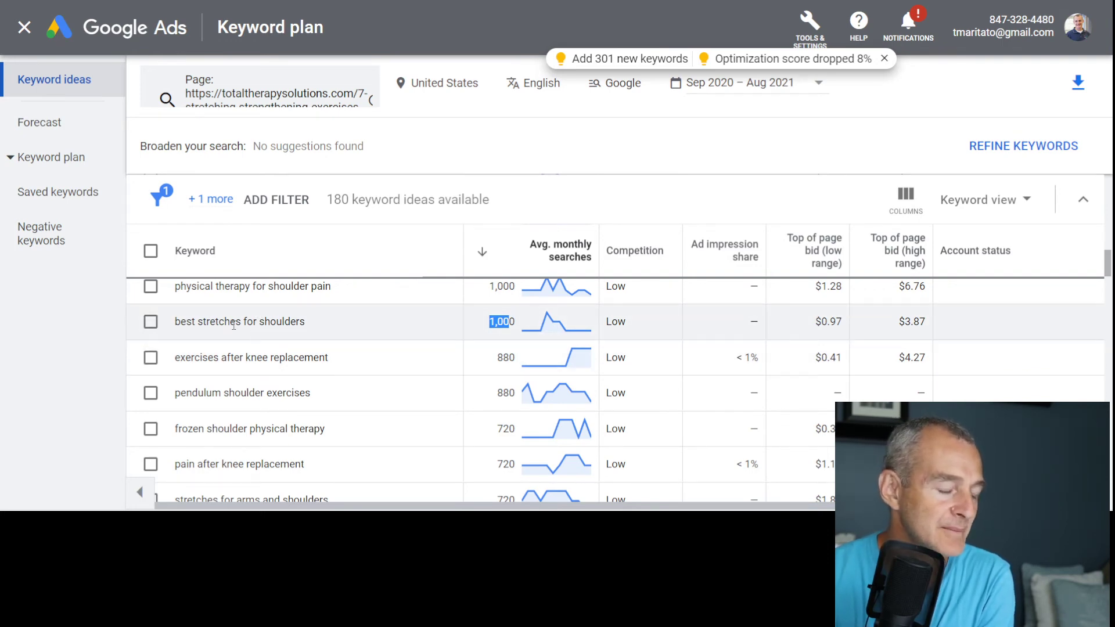
scroll(313, 342, "up", 2)
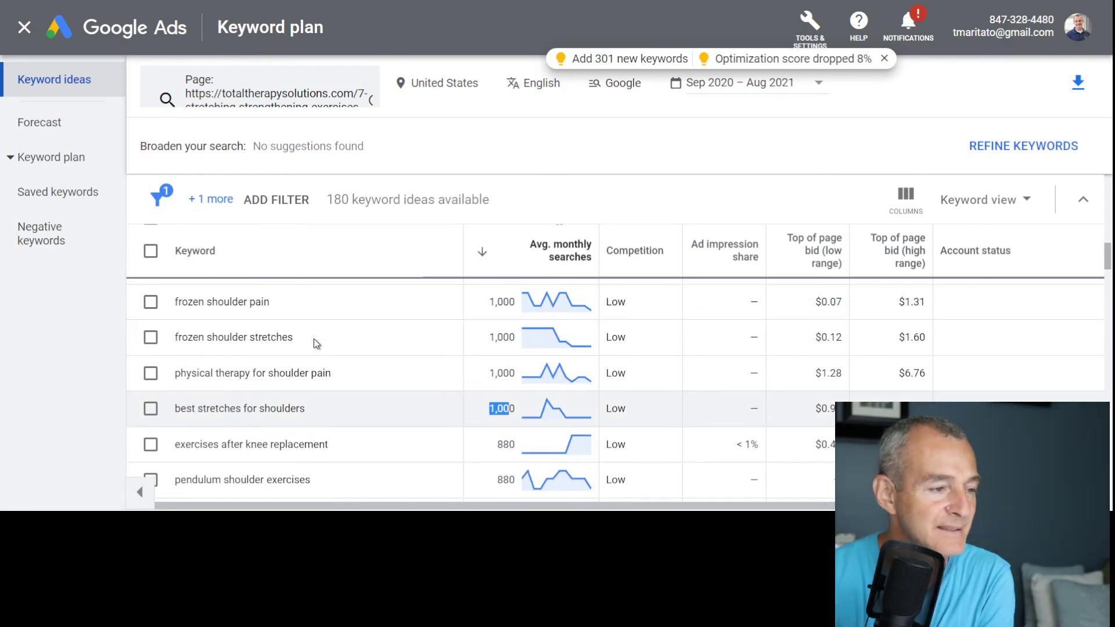
scroll(314, 342, "up", 2)
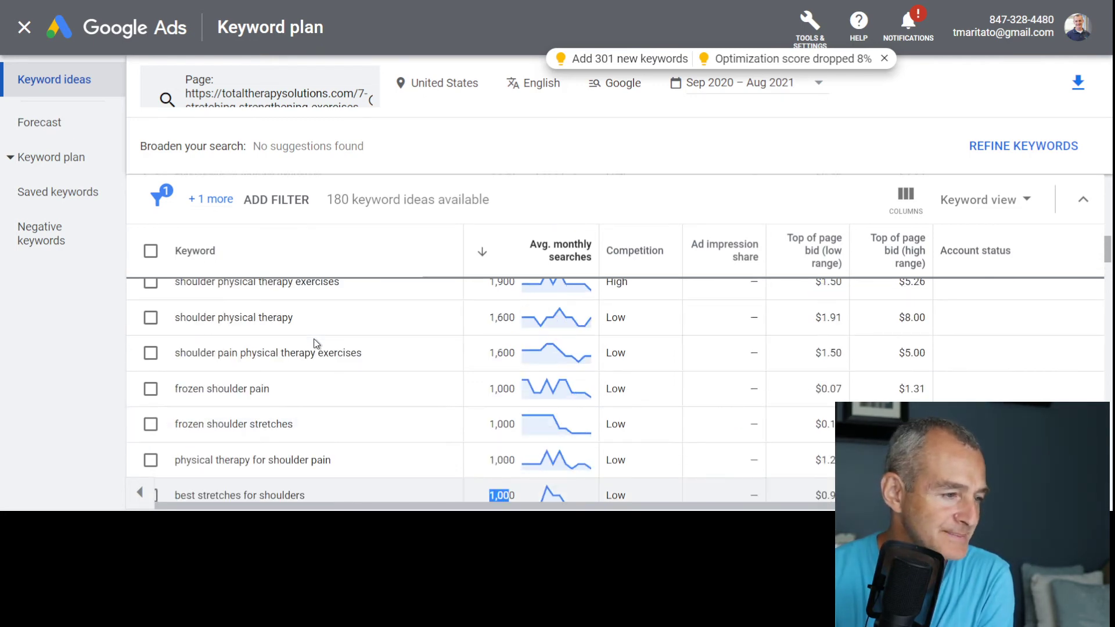
scroll(354, 337, "up", 2)
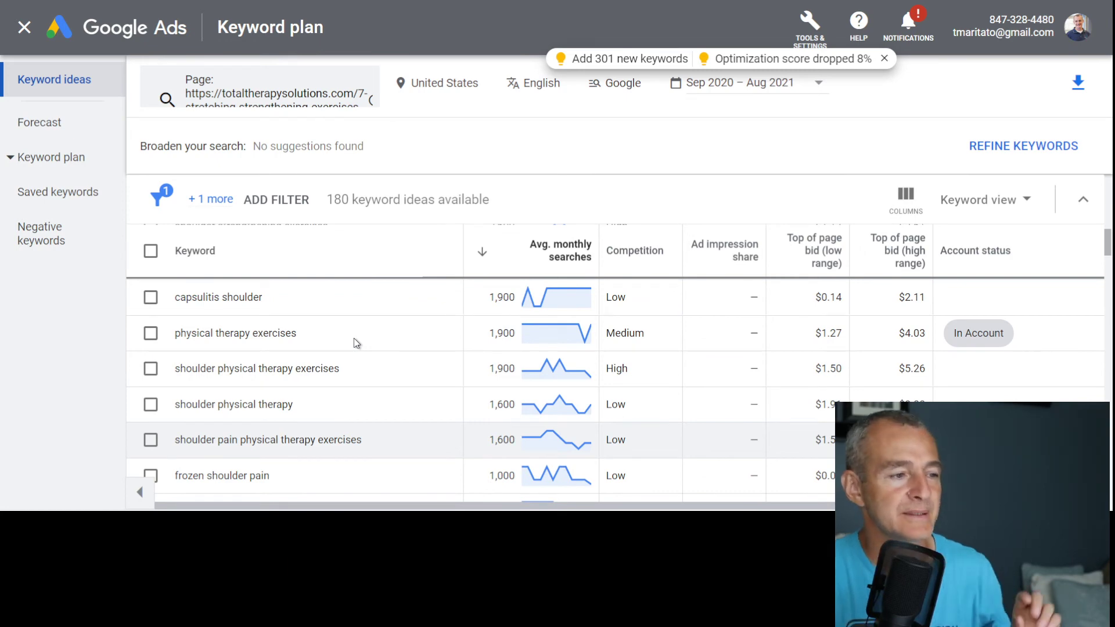
scroll(353, 338, "up", 2)
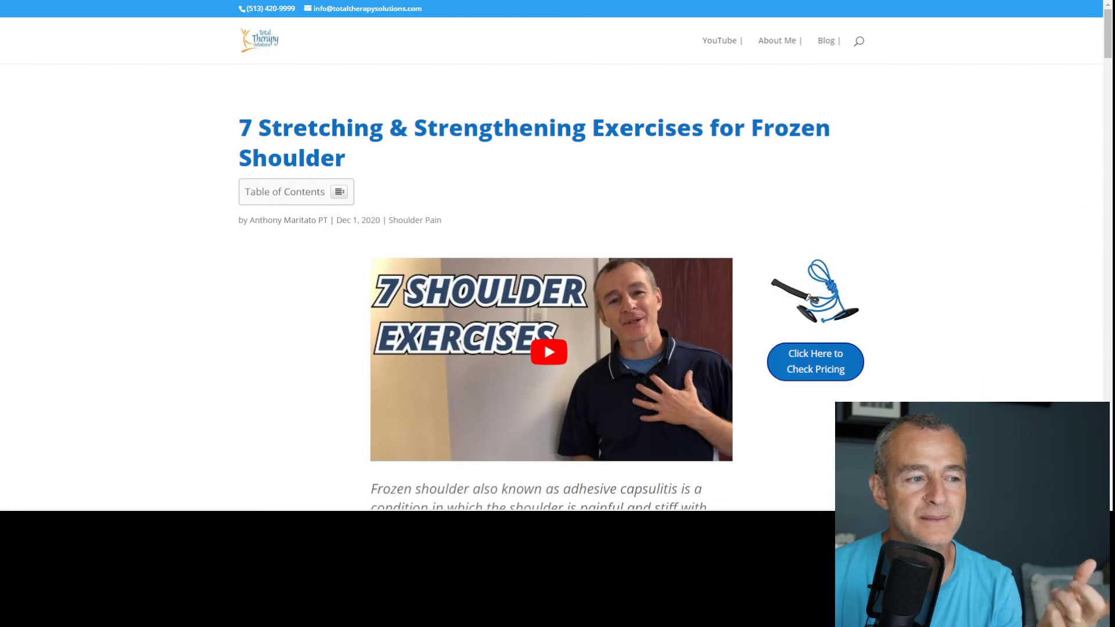
Step: Review the frozen shoulder exercises page through its pendulum section, highlighting the introduction's phrase about frozen shoulder and adhesive capsulitis
scroll(624, 207, "down", 6)
scroll(624, 206, "down", 6)
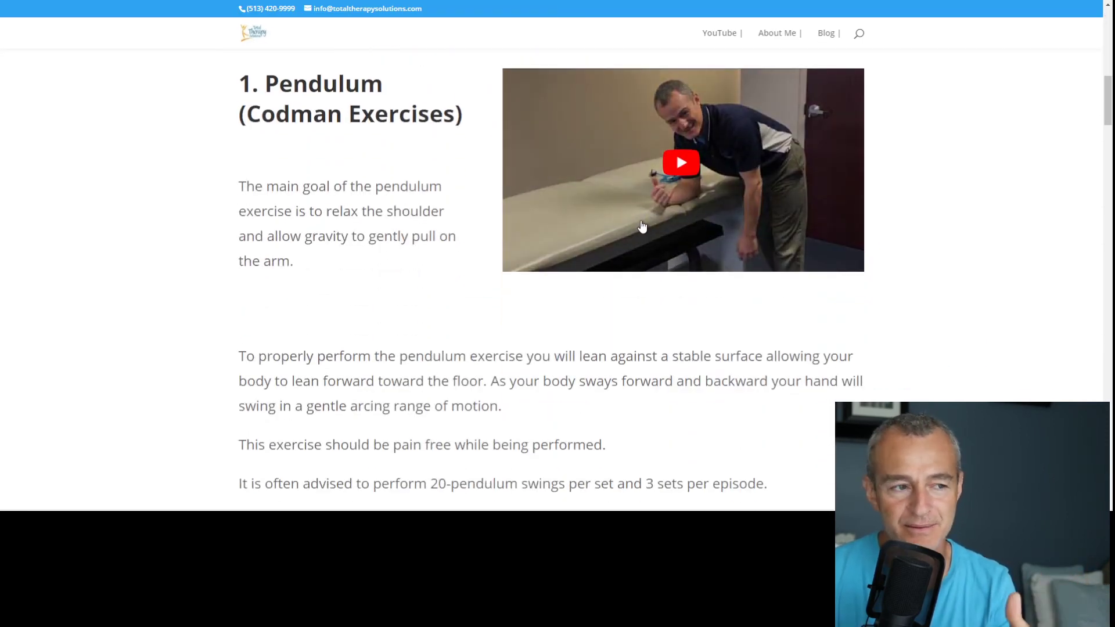
scroll(420, 151, "up", 7)
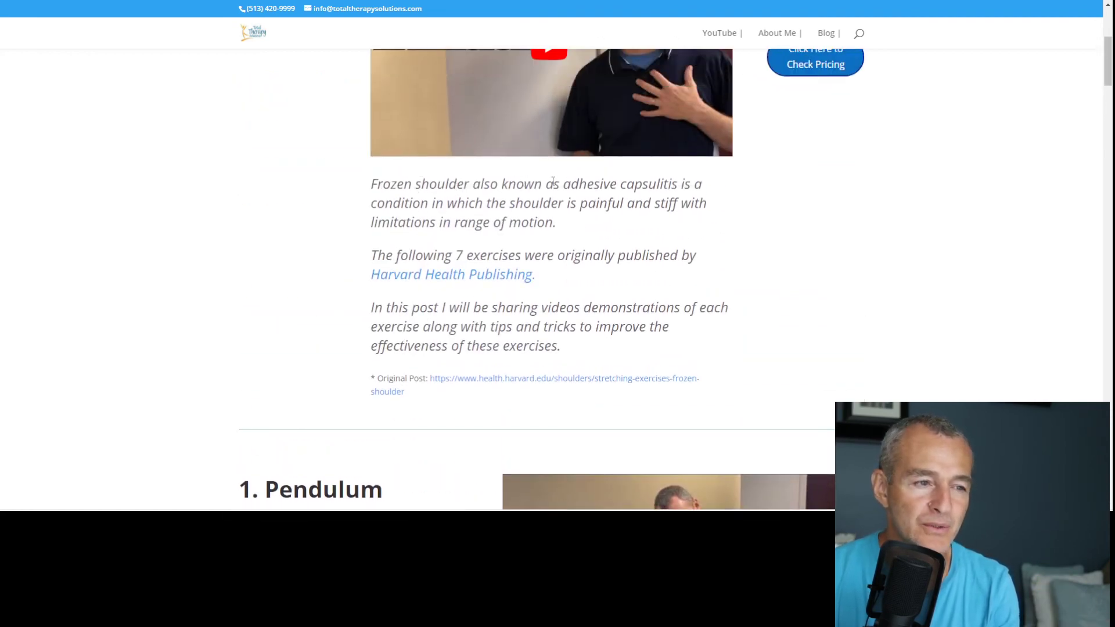
left_click_drag(686, 184, 382, 184)
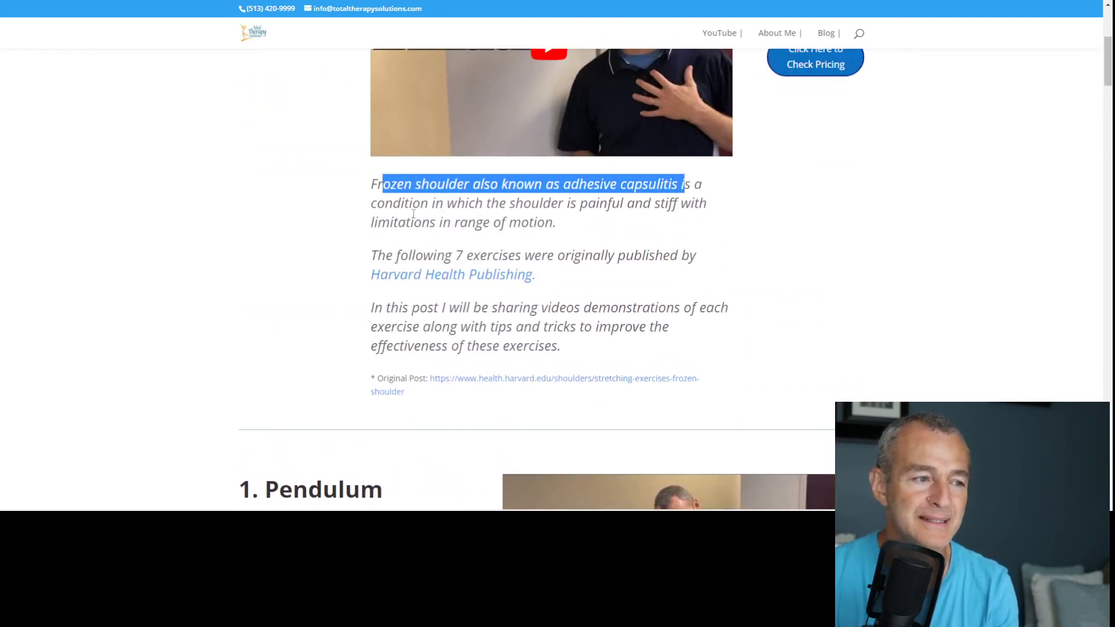
left_click(376, 187)
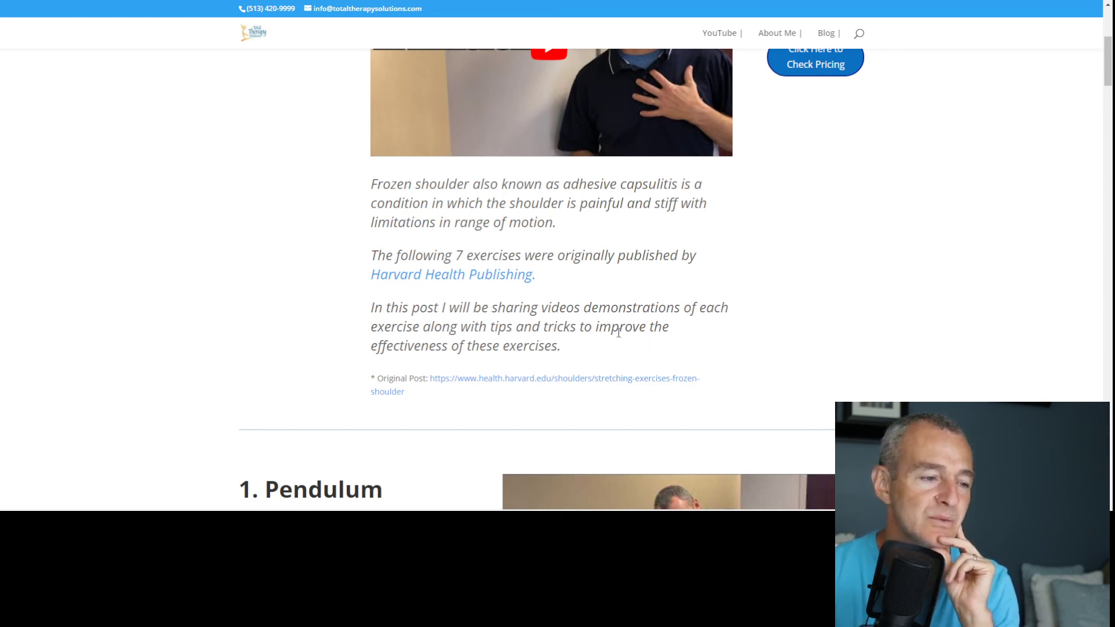
Step: Open the product link from the shoulder pulley image beside the page's introductory video
scroll(828, 316, "up", 4)
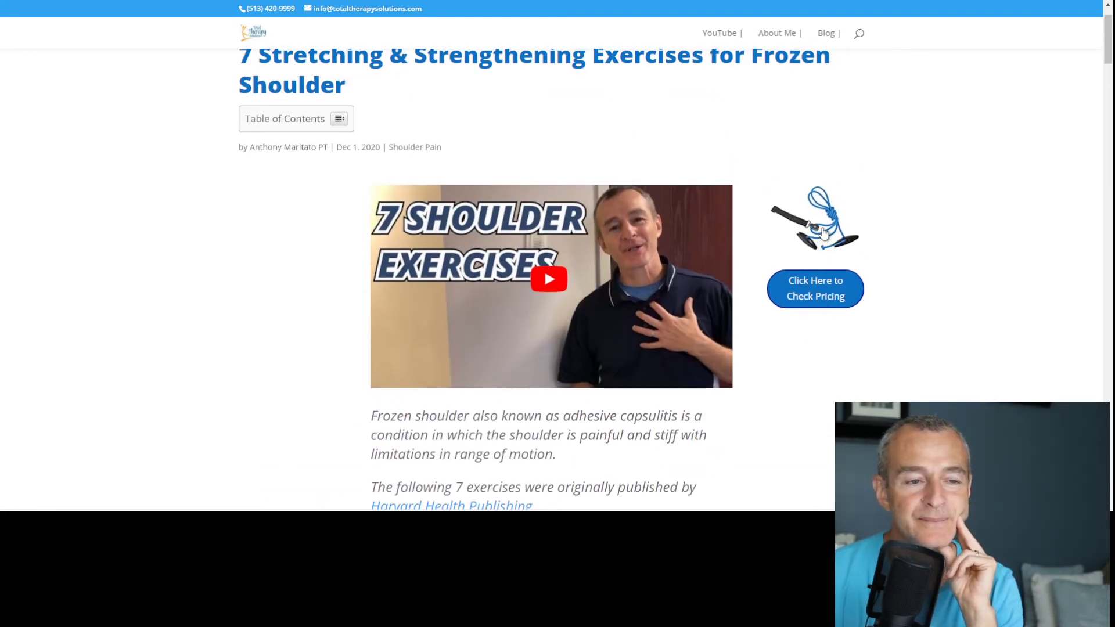
left_click(824, 232)
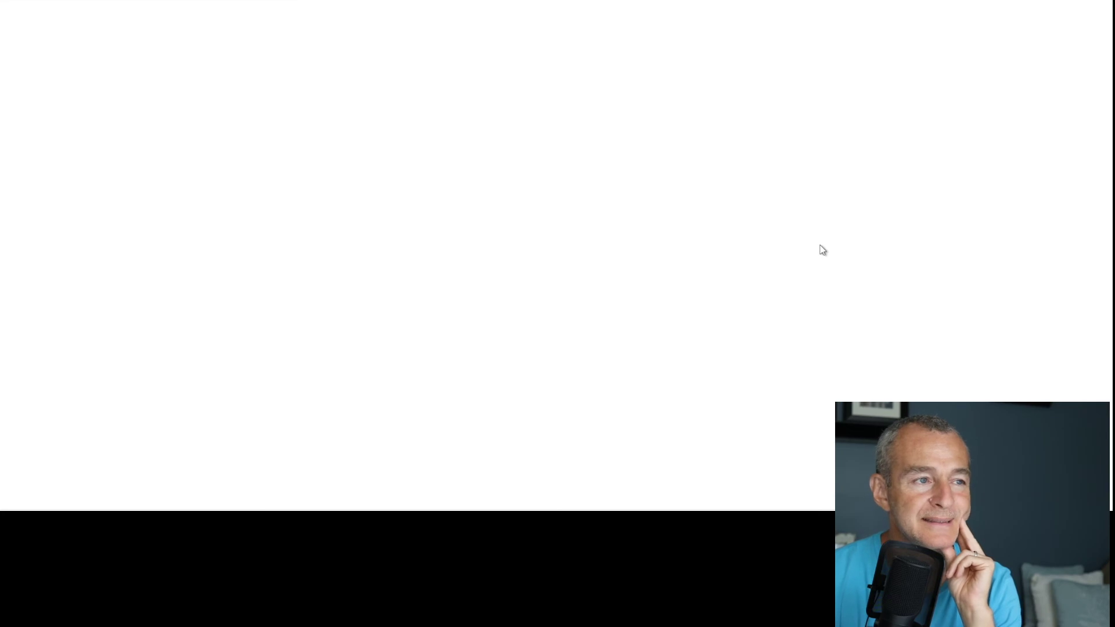